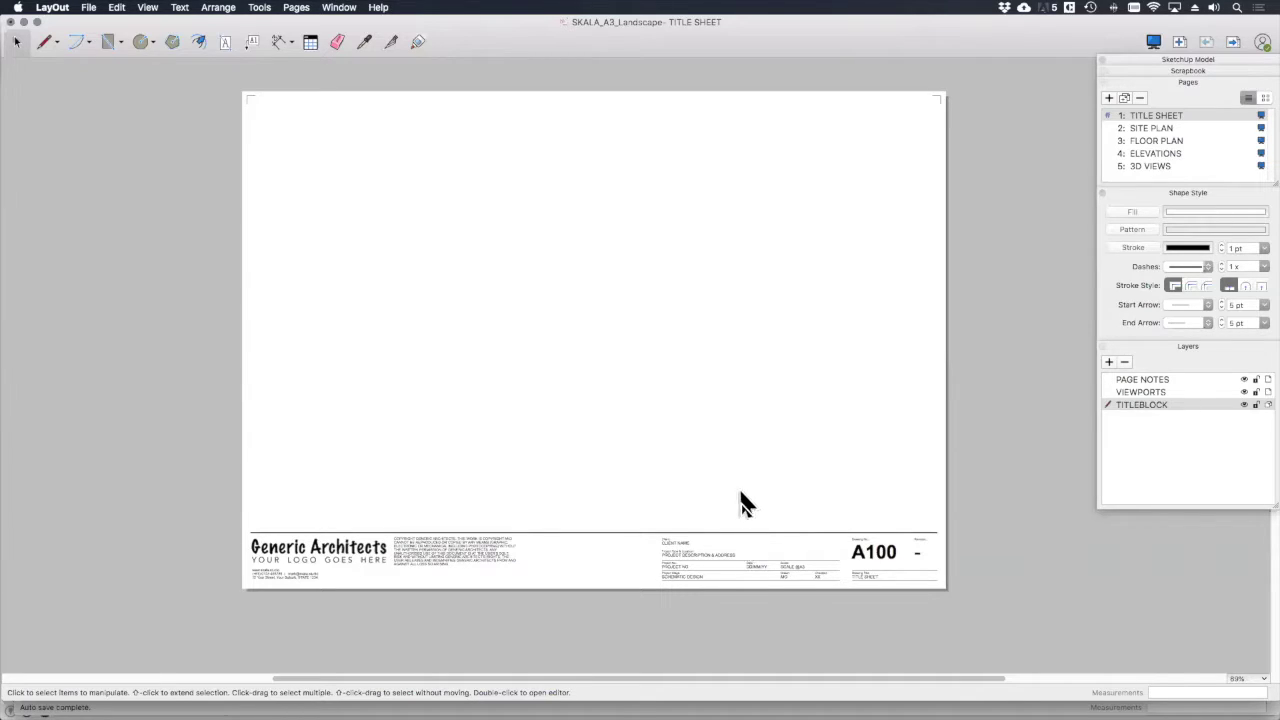
Step: Step from 3D VIEWS back through TITLE SHEET, SITE PLAN and FLOOR PLAN to the ELEVATIONS page
{"action": "key", "text": "End"}
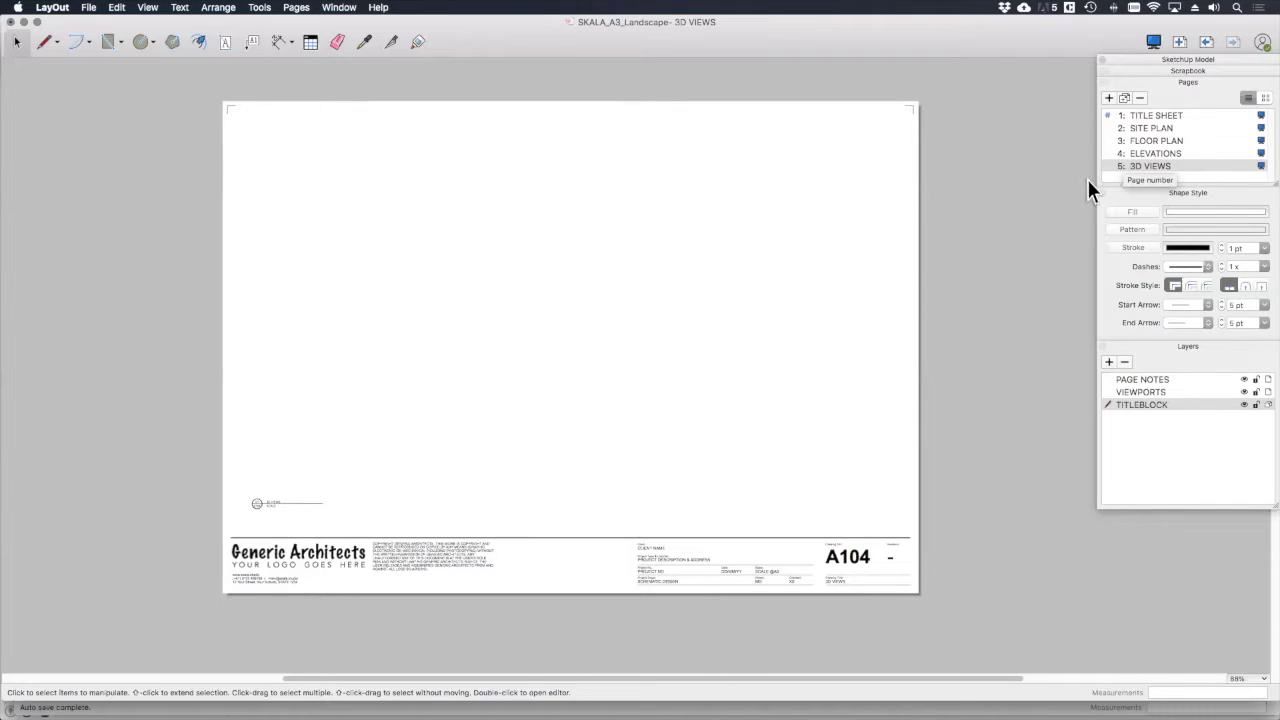
{"action": "left_click", "coordinate": [1175, 119]}
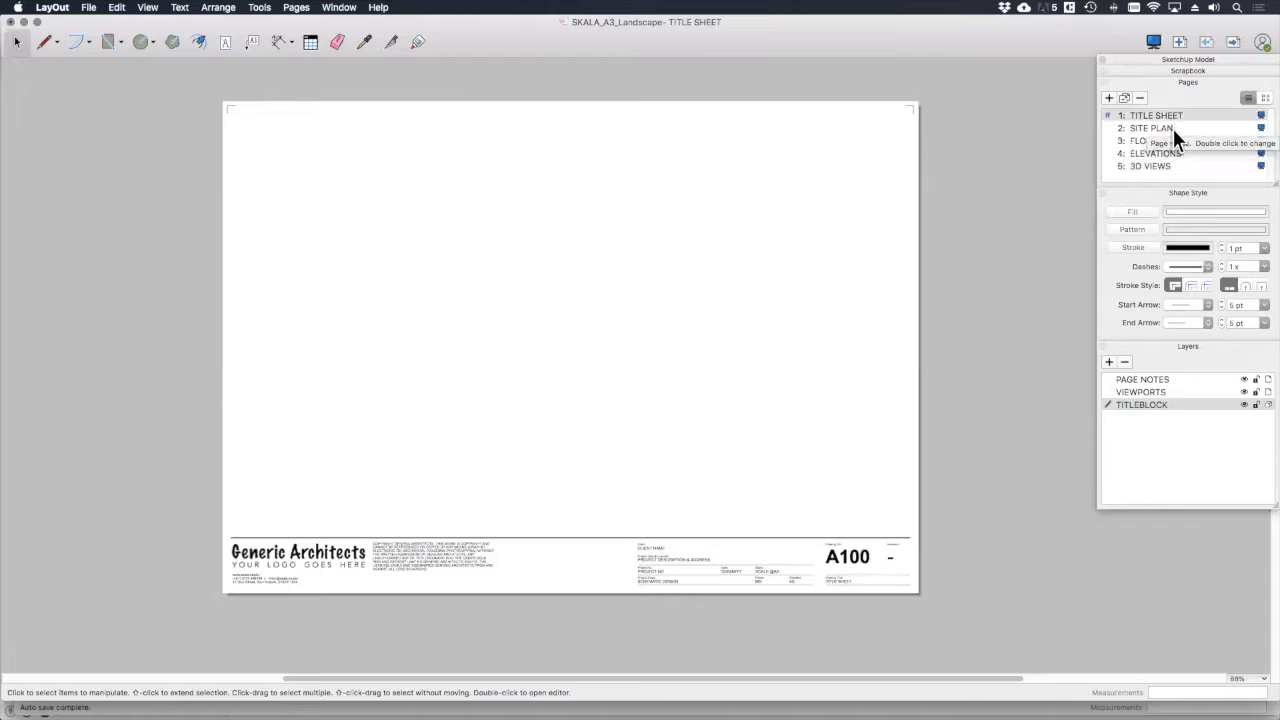
{"action": "left_click", "coordinate": [1173, 129]}
{"action": "left_click", "coordinate": [1175, 142]}
{"action": "left_click", "coordinate": [1152, 156]}
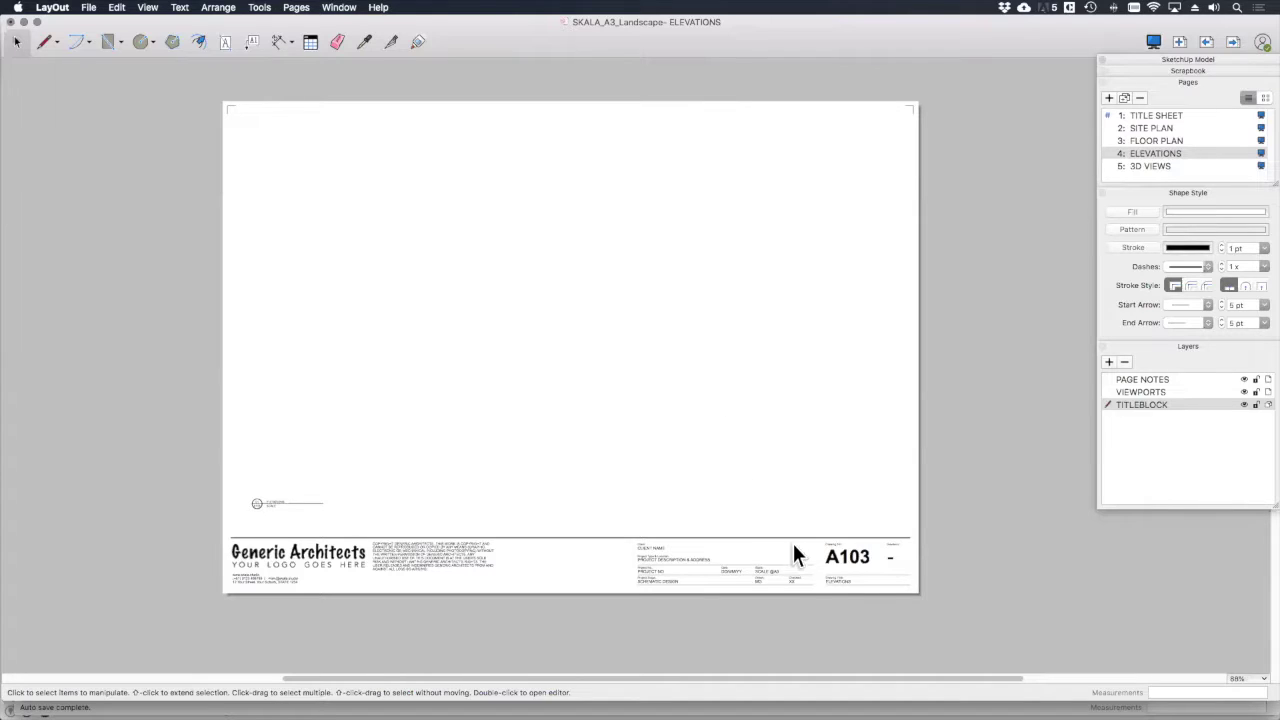
Step: Zoom and pan around the ELEVATIONS title block to inspect its A103 number and Revision field
{"action": "scroll", "coordinate": [715, 591], "scroll_direction": "down", "scroll_amount": 2}
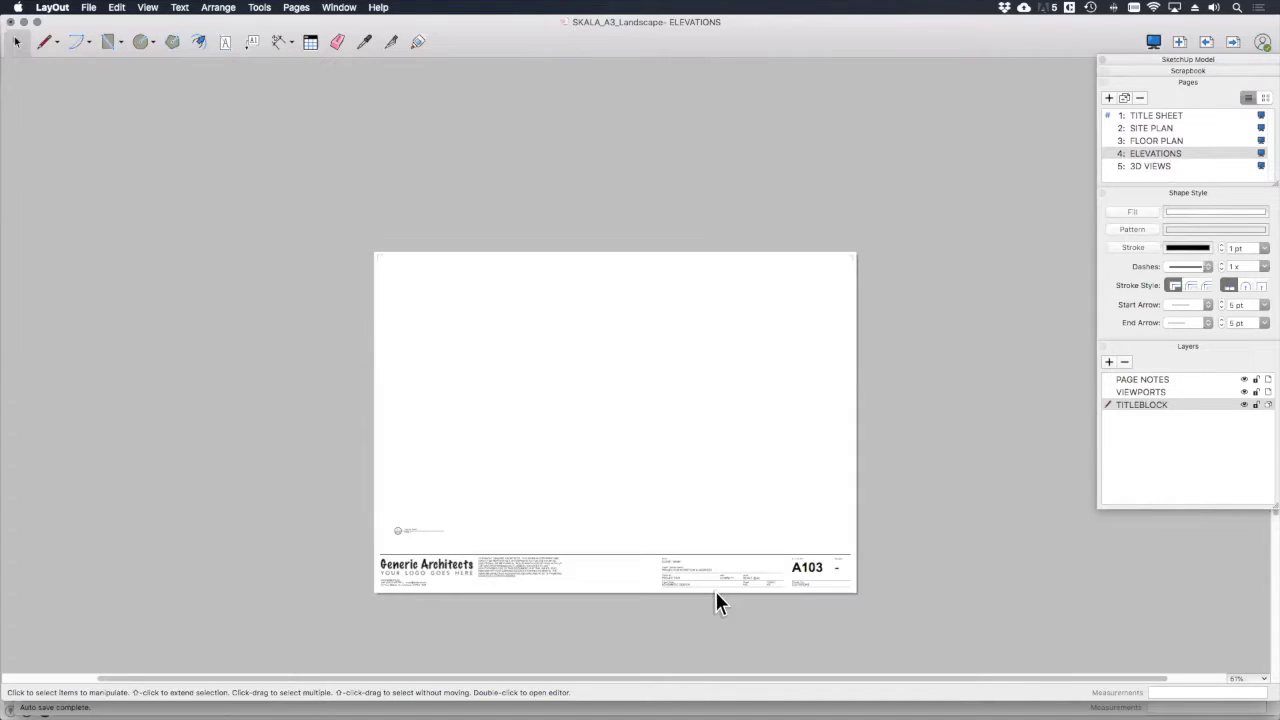
{"action": "scroll", "coordinate": [715, 591], "scroll_direction": "up", "scroll_amount": 5}
{"action": "scroll", "coordinate": [715, 591], "scroll_direction": "down", "scroll_amount": 1}
{"action": "middle_click_drag", "start_coordinate": [723, 586], "coordinate": [565, 565]}
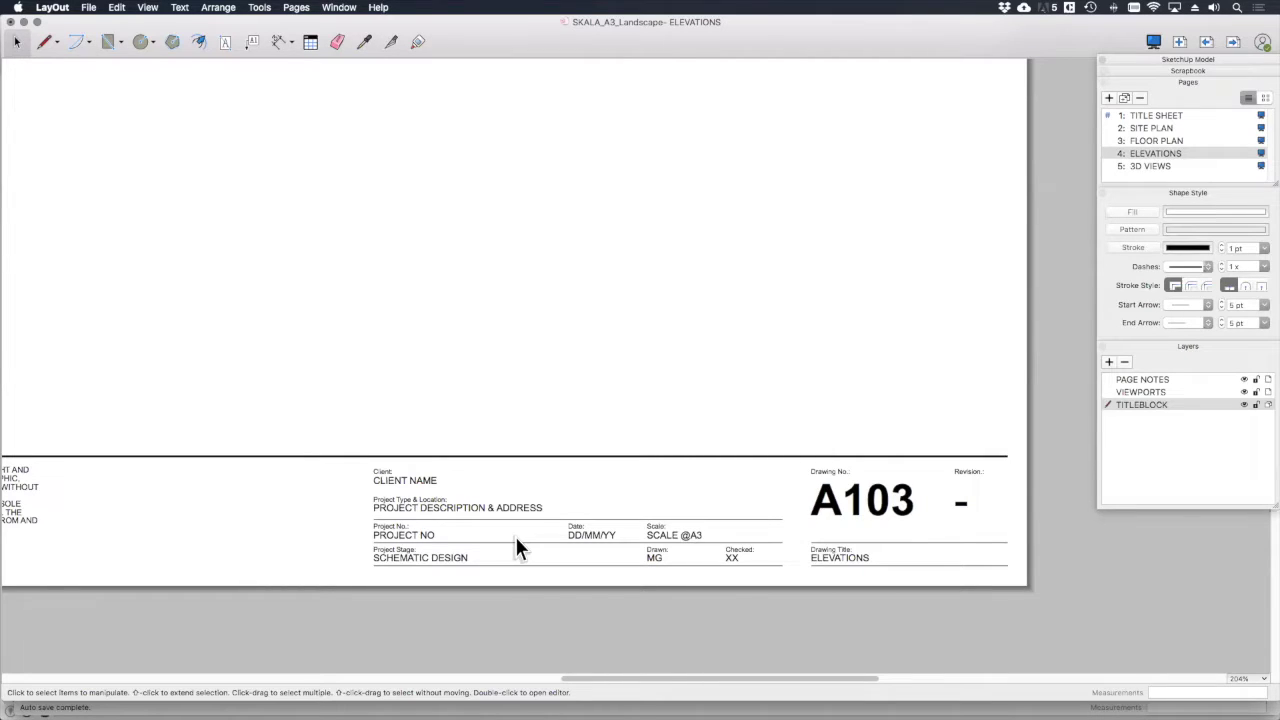
{"action": "scroll", "coordinate": [515, 536], "scroll_direction": "down", "scroll_amount": 5}
{"action": "middle_click_drag", "start_coordinate": [565, 518], "coordinate": [686, 549]}
{"action": "scroll", "coordinate": [655, 531], "scroll_direction": "down", "scroll_amount": 2}
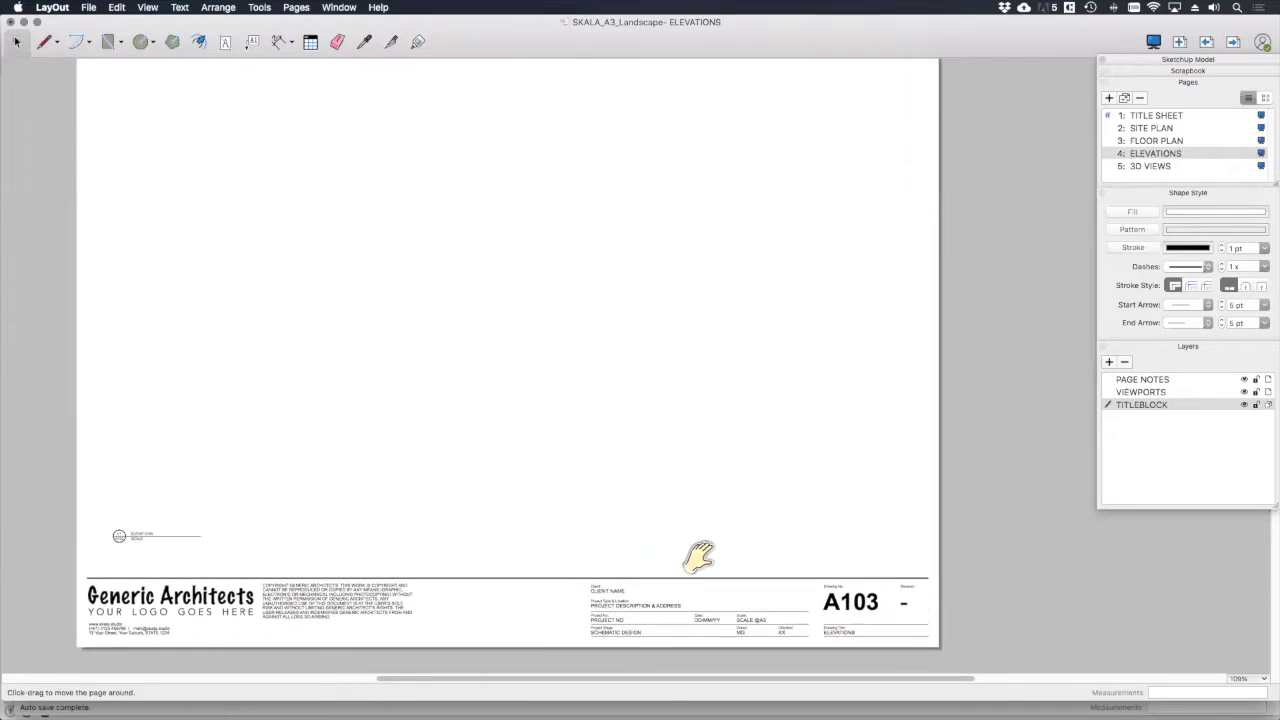
{"action": "scroll", "coordinate": [709, 560], "scroll_direction": "down", "scroll_amount": 1}
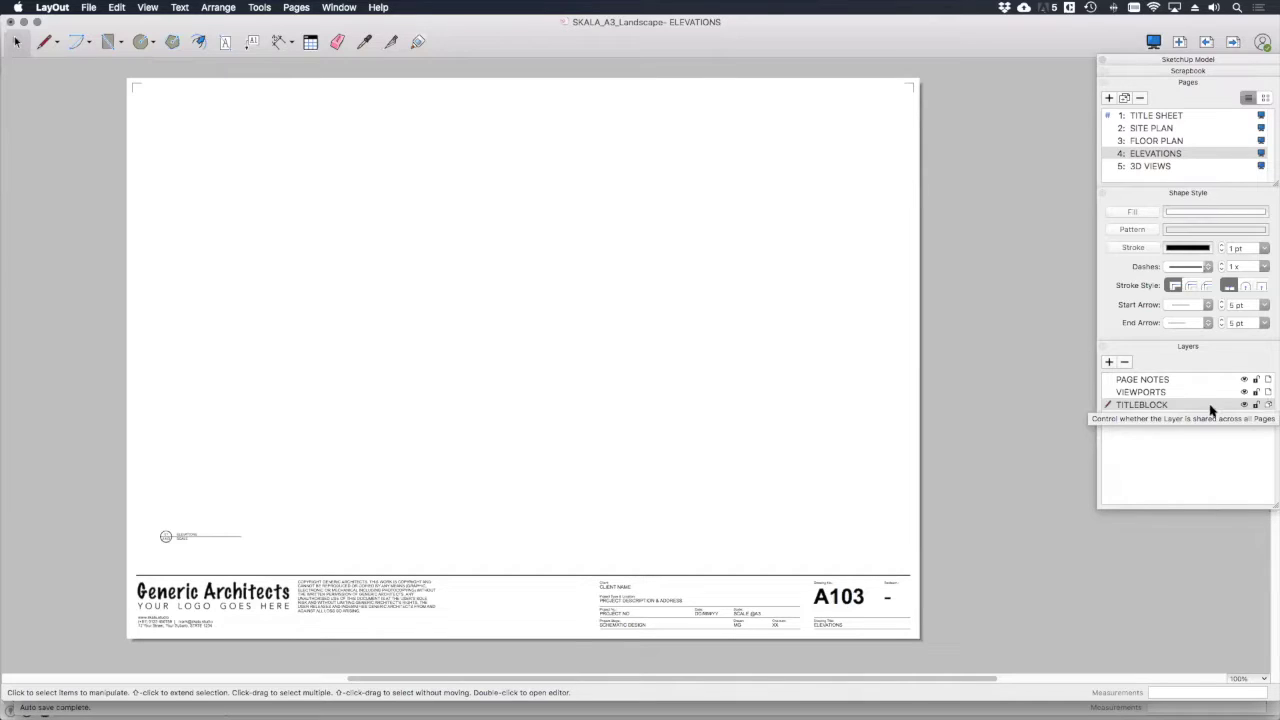
Step: Activate the PAGE NOTES layer, stop sharing it across pages, and select the title block group
{"action": "left_click", "coordinate": [1192, 393]}
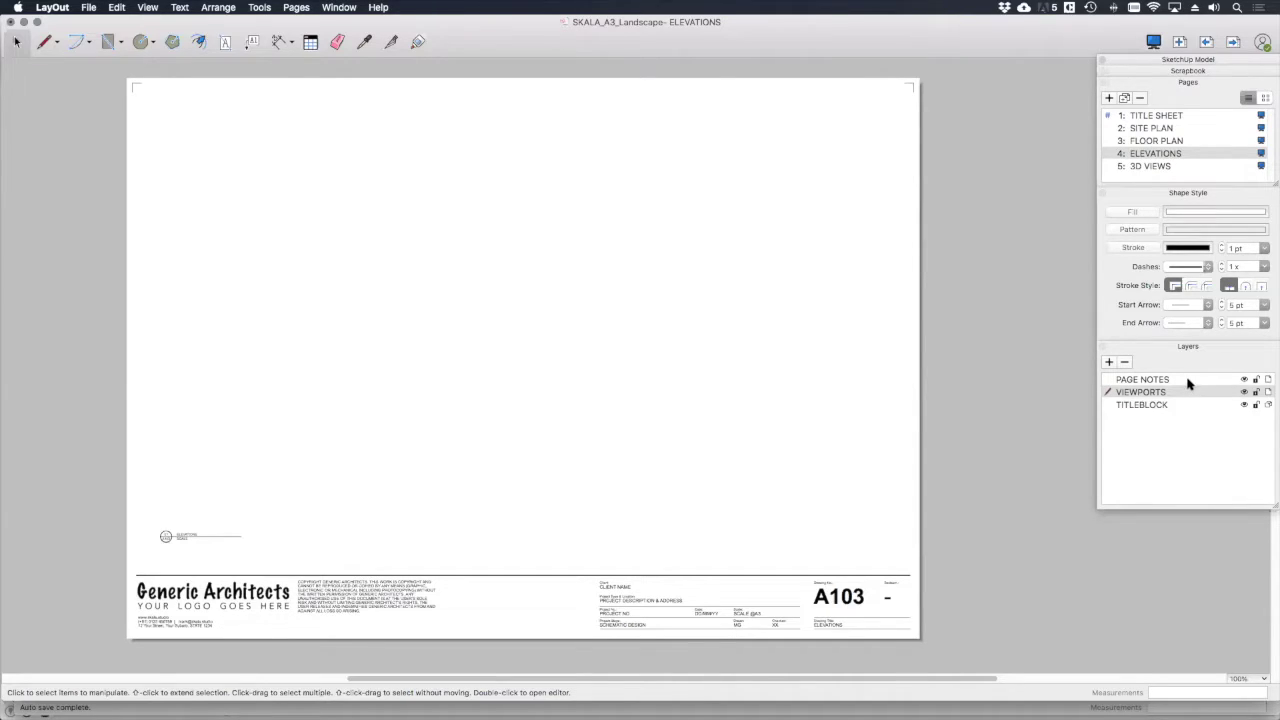
{"action": "left_click", "coordinate": [1187, 381]}
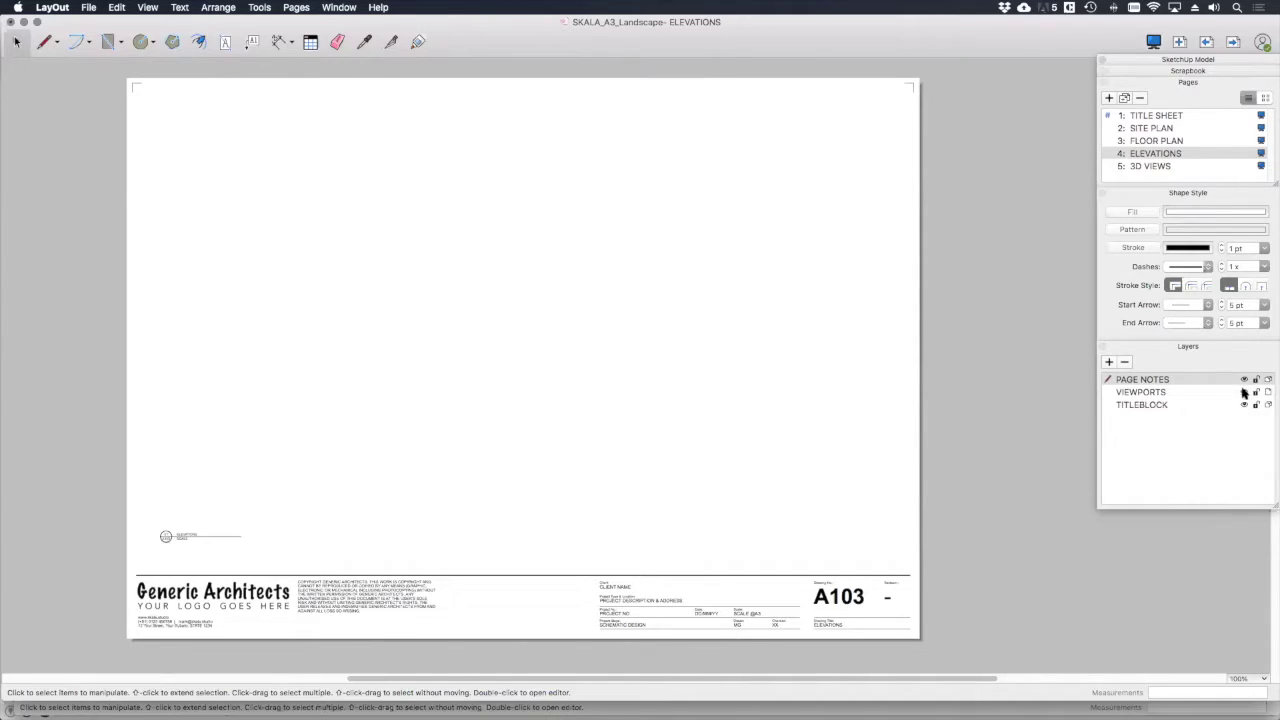
{"action": "left_click", "coordinate": [1268, 379]}
{"action": "left_click", "coordinate": [614, 596]}
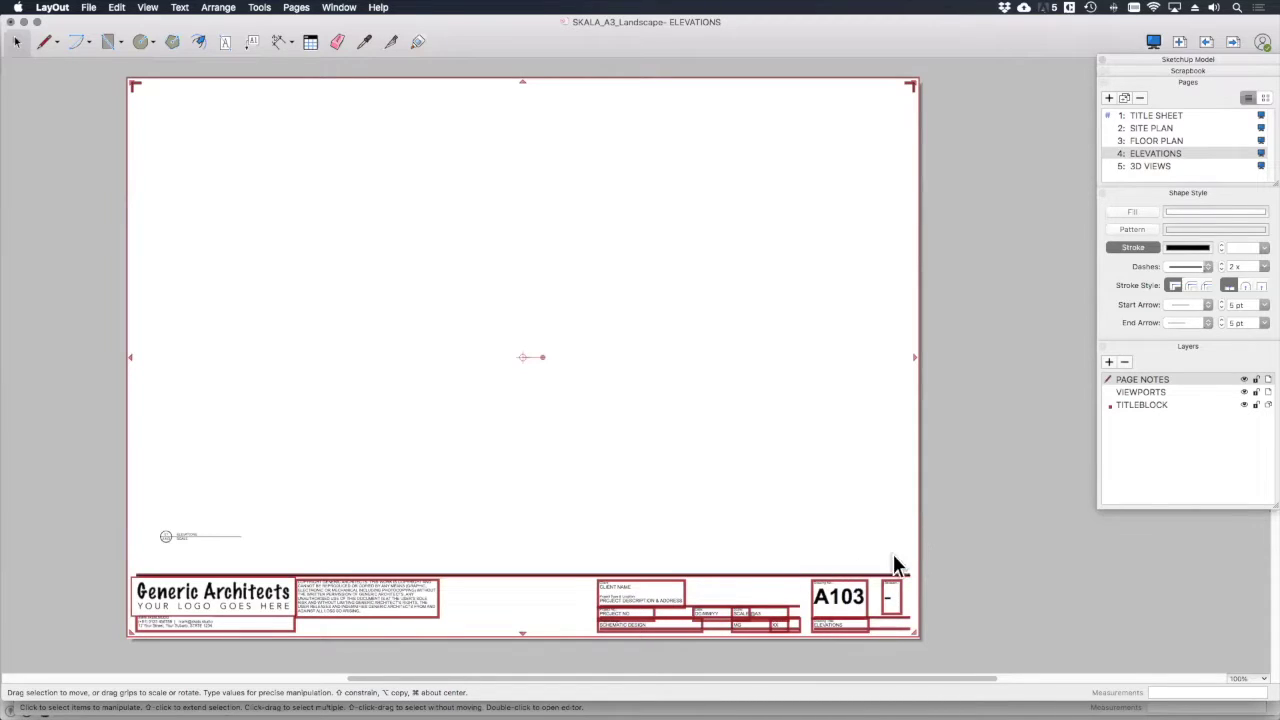
Step: Select the small elevation label at the sheet's lower left, apart from the grouped title block
{"action": "left_click", "coordinate": [214, 537]}
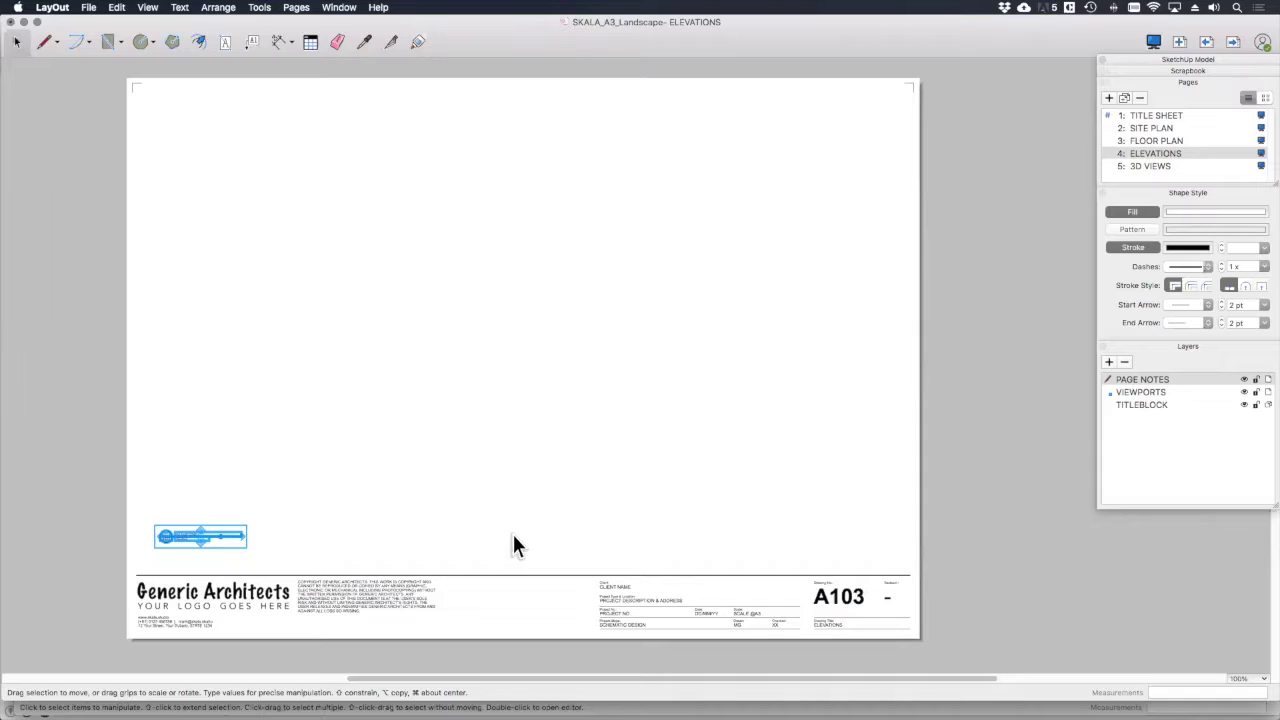
Step: Move the elevation label from the VIEWPORTS layer to PAGE NOTES and deselect it
{"action": "right_click", "coordinate": [230, 538]}
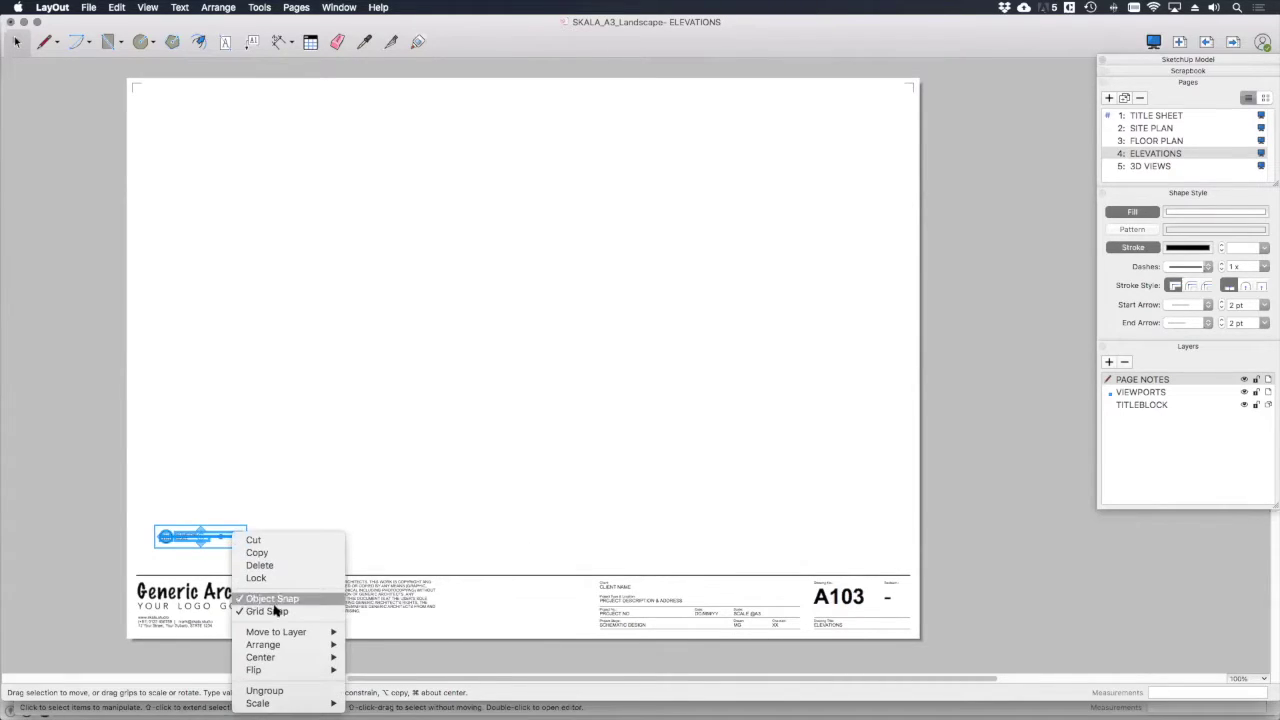
{"action": "mouse_move", "coordinate": [280, 632]}
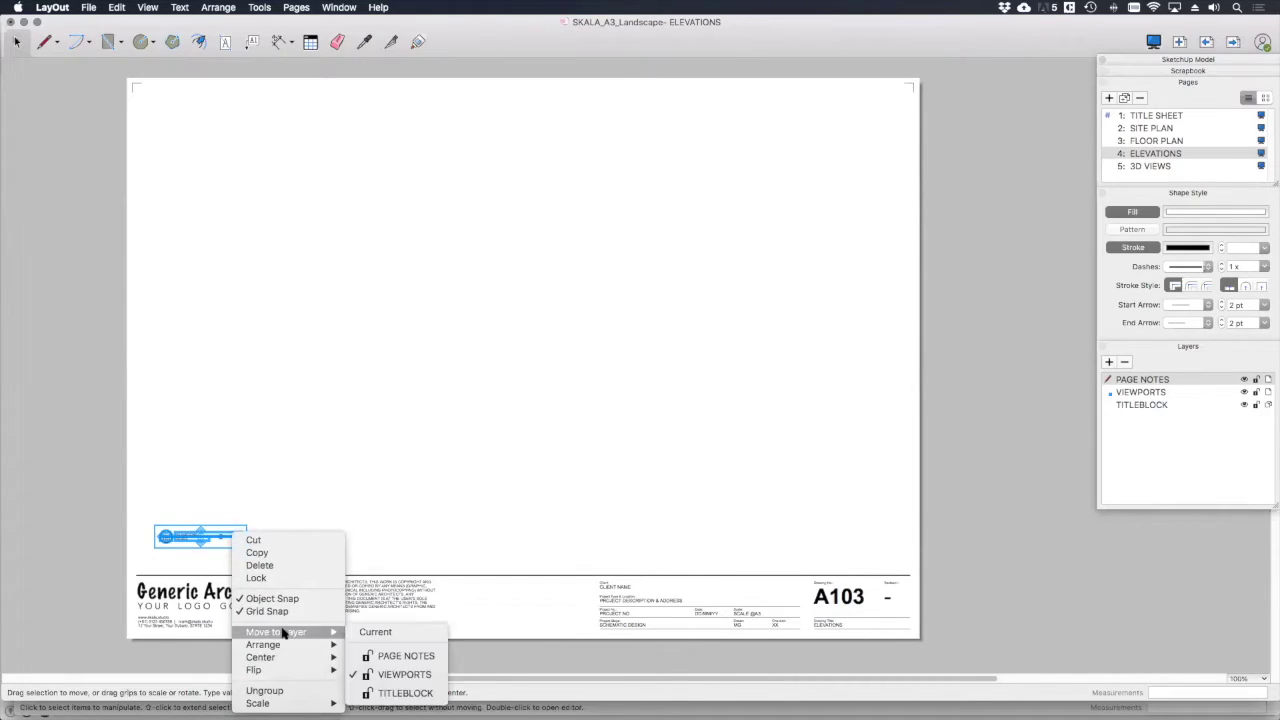
{"action": "left_click", "coordinate": [401, 656]}
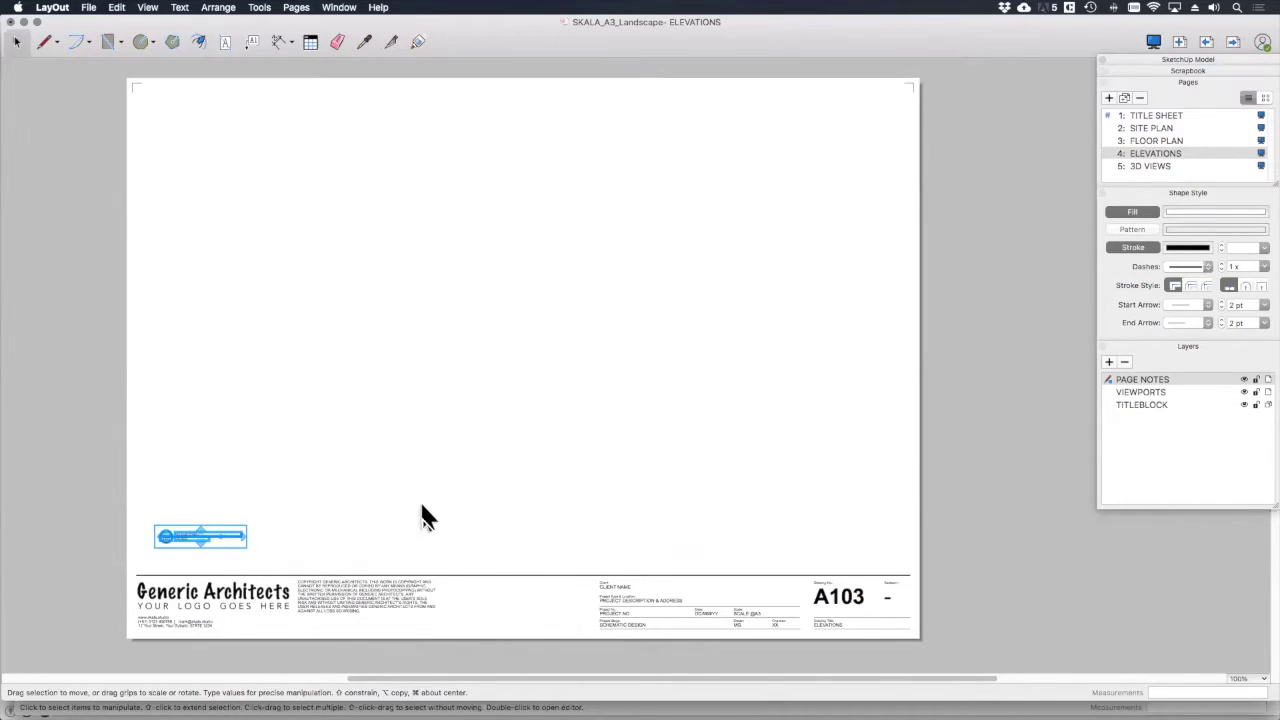
{"action": "left_click", "coordinate": [969, 478]}
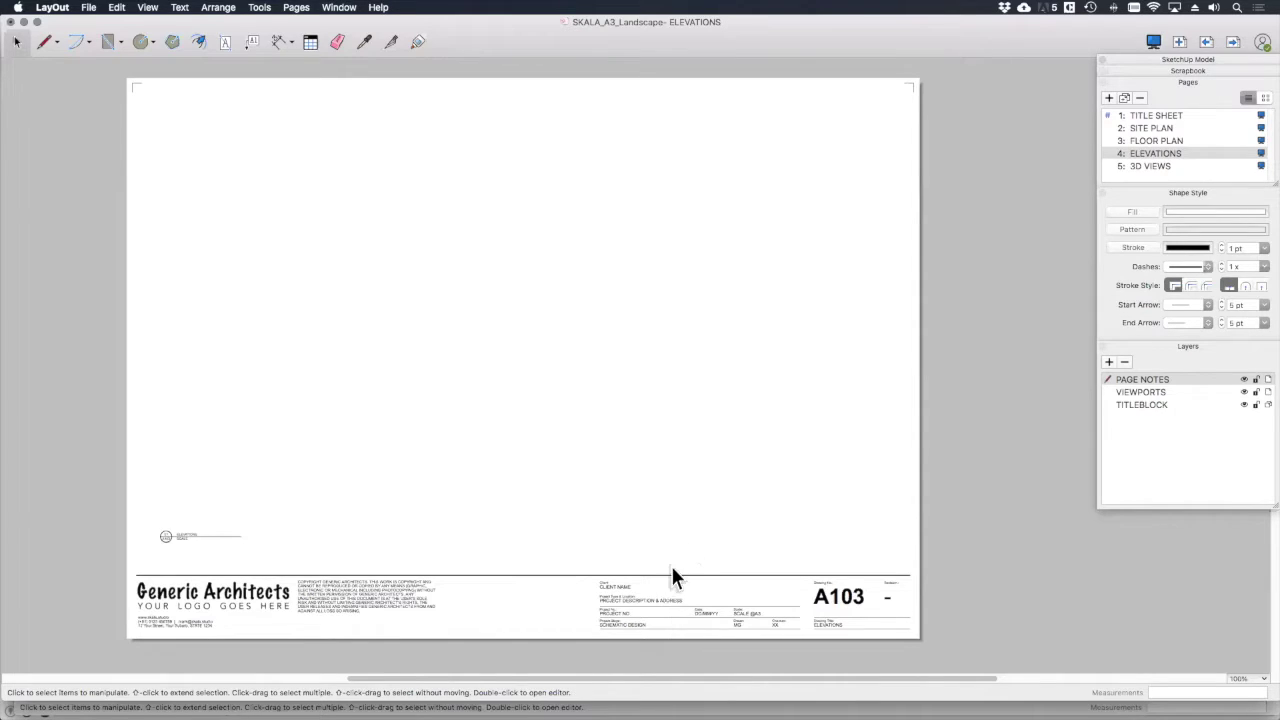
{"action": "scroll", "coordinate": [700, 590], "scroll_direction": "down", "scroll_amount": 2}
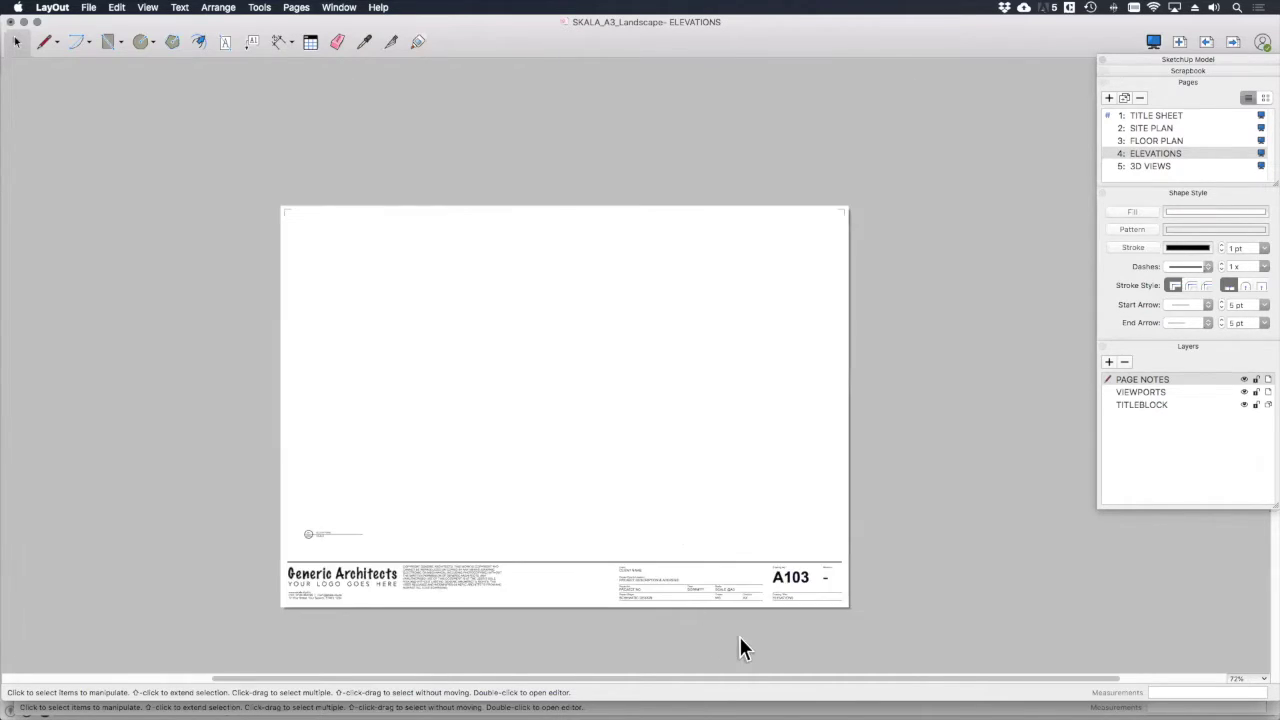
{"action": "scroll", "coordinate": [780, 620], "scroll_direction": "up", "scroll_amount": 4}
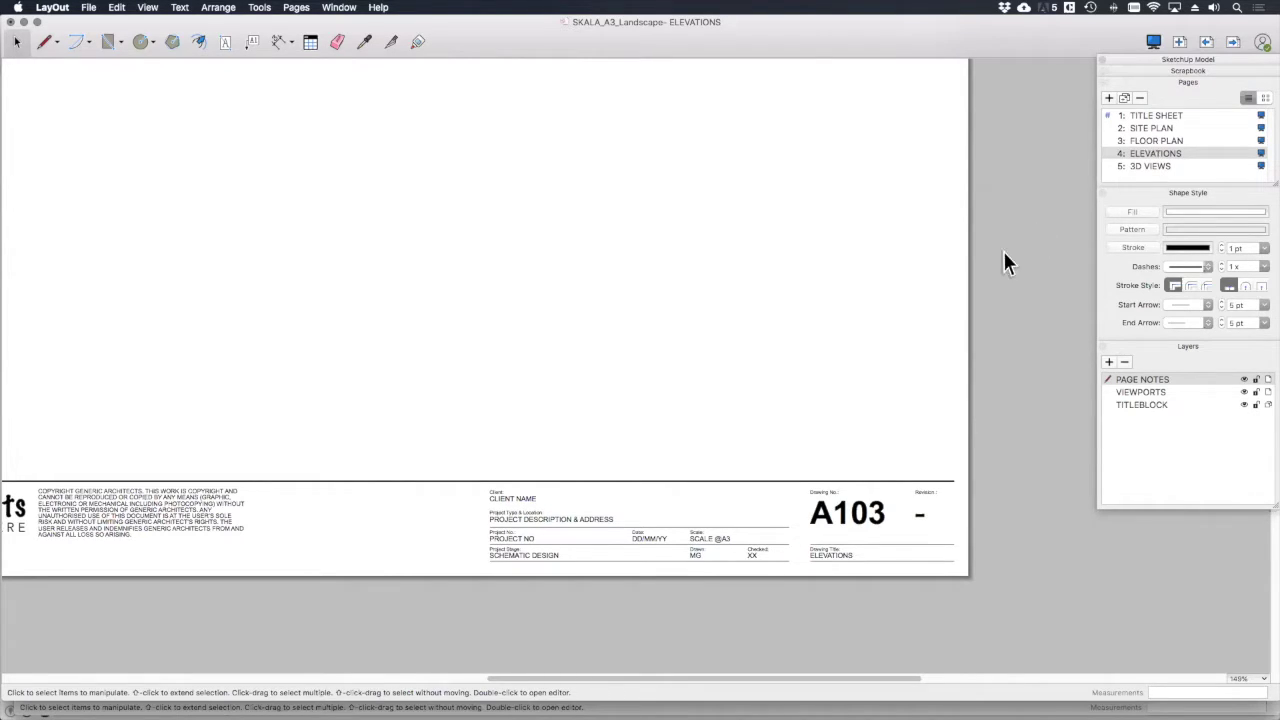
{"action": "scroll", "coordinate": [856, 523], "scroll_direction": "up", "scroll_amount": 2}
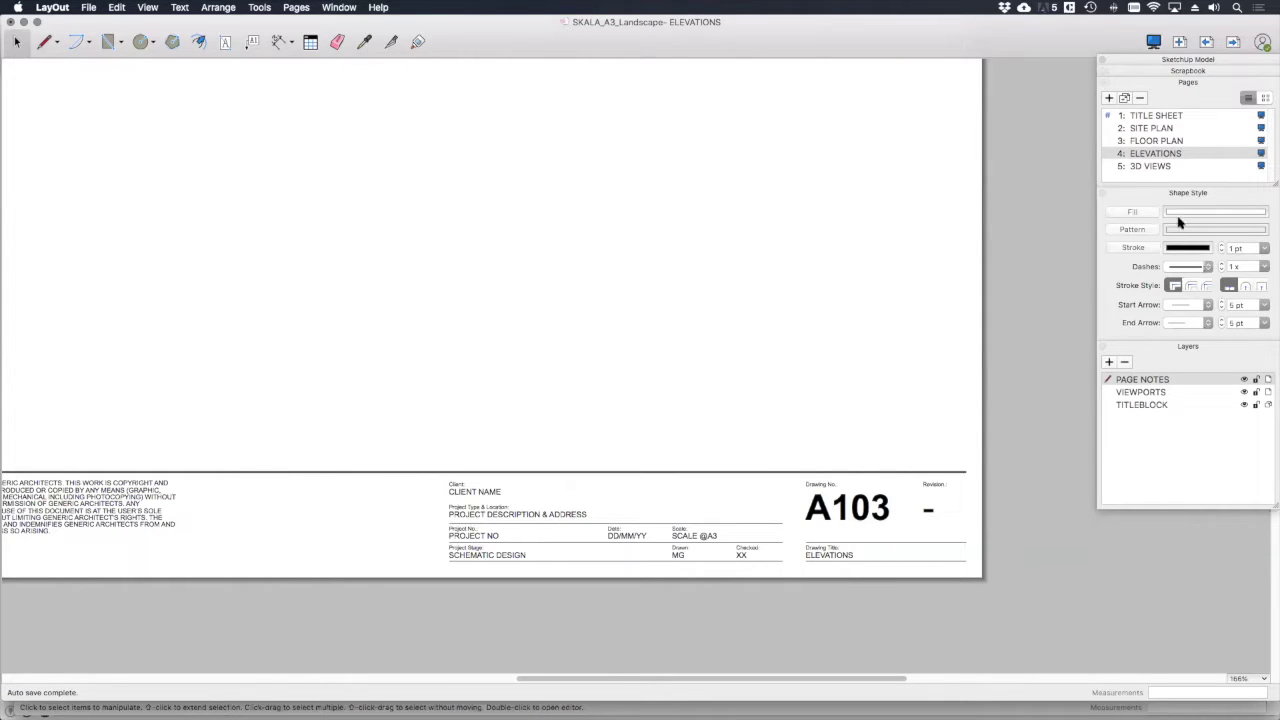
{"action": "left_click", "coordinate": [1178, 140]}
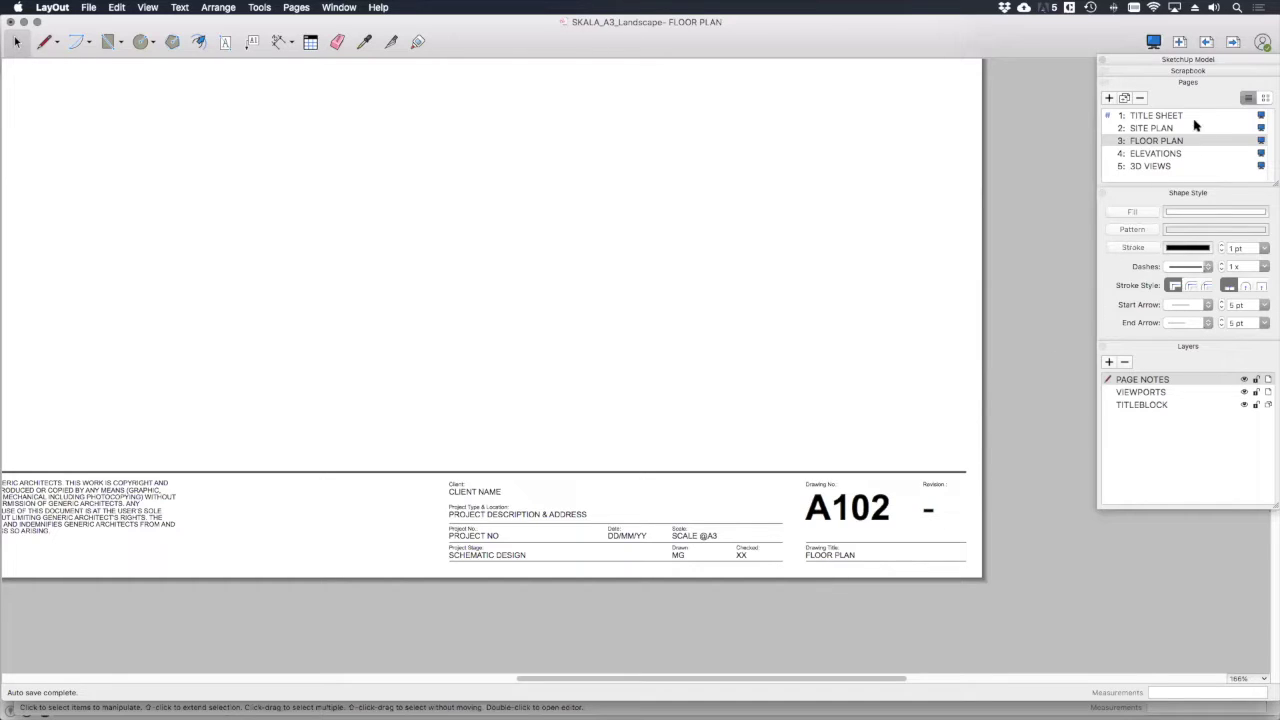
{"action": "left_click", "coordinate": [1188, 156]}
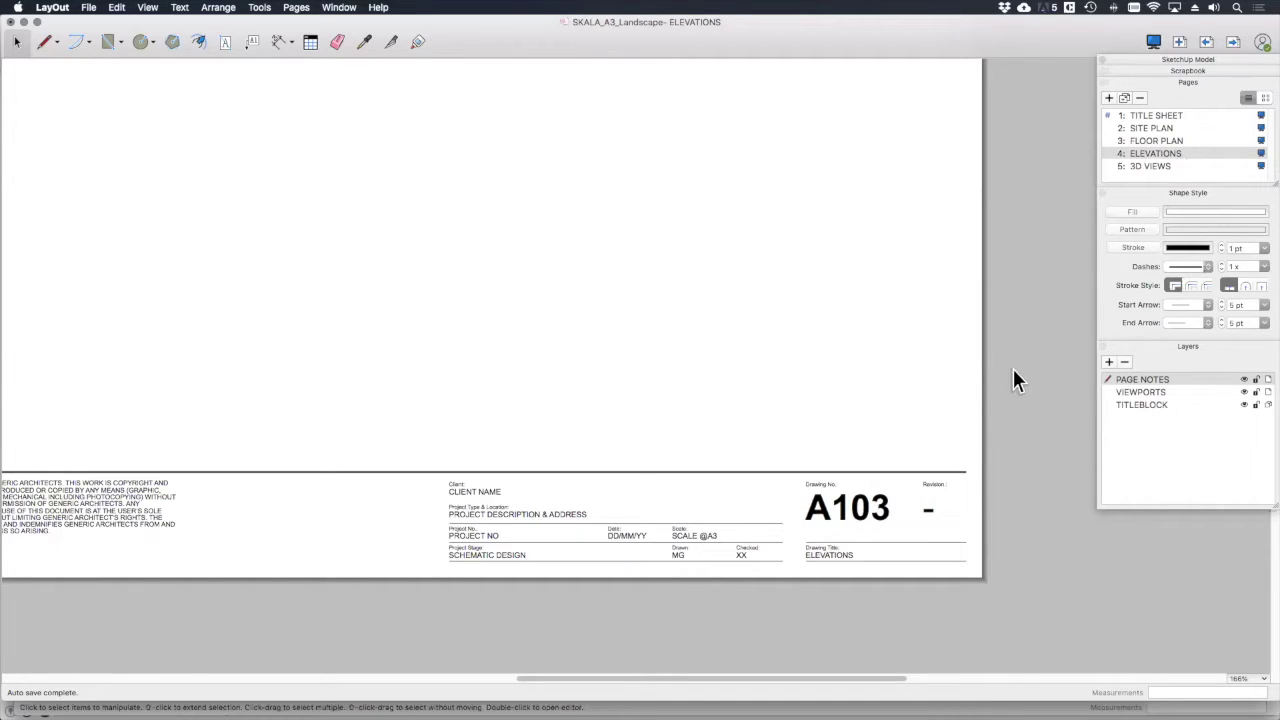
{"action": "double_click", "coordinate": [1152, 153]}
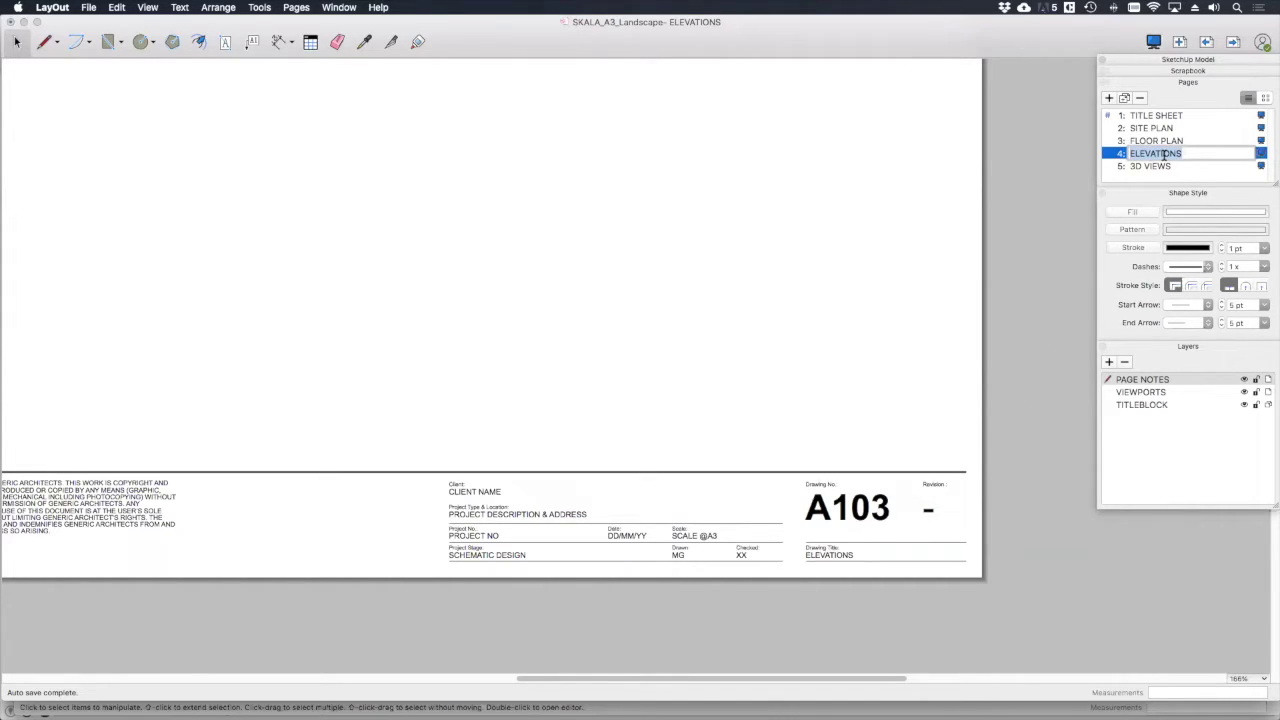
Step: Rename page 4 from ELEVATIONS to SECTIONS, go to 3D VIEWS, and drag it to second place
{"action": "type", "text": "SECTIONS"}
{"action": "key", "text": "Return"}
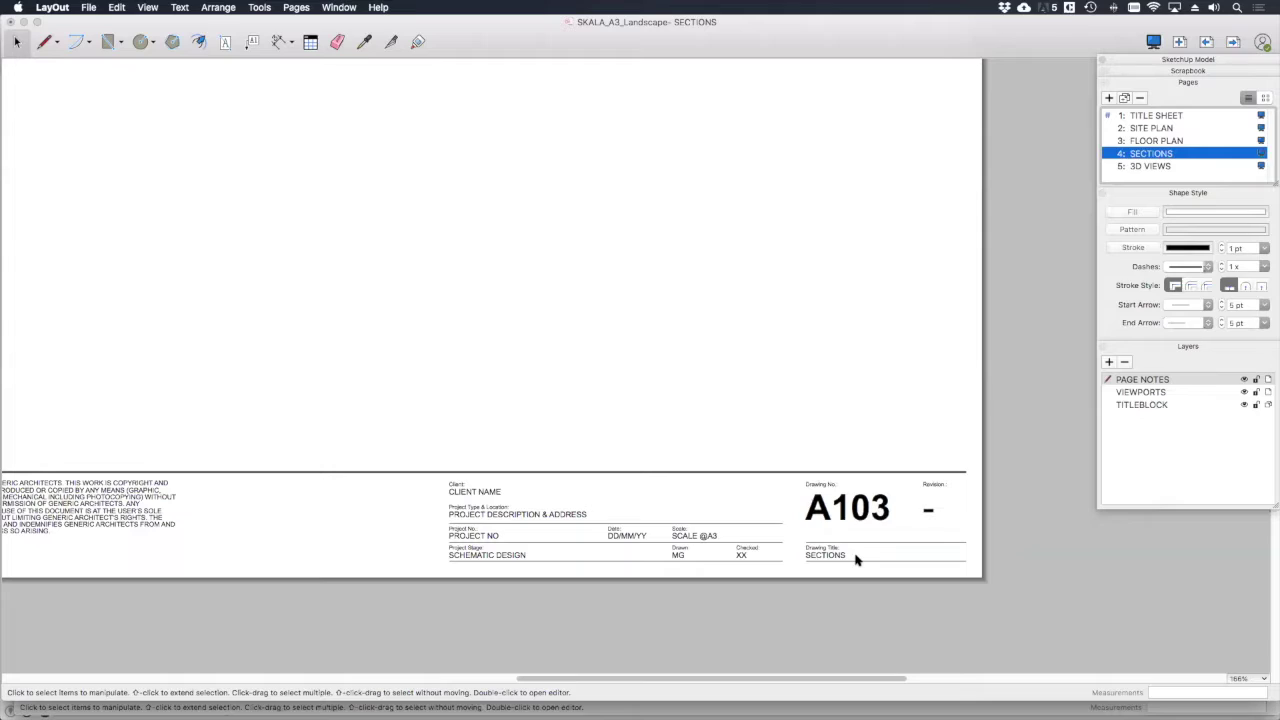
{"action": "key", "text": "Page_Down"}
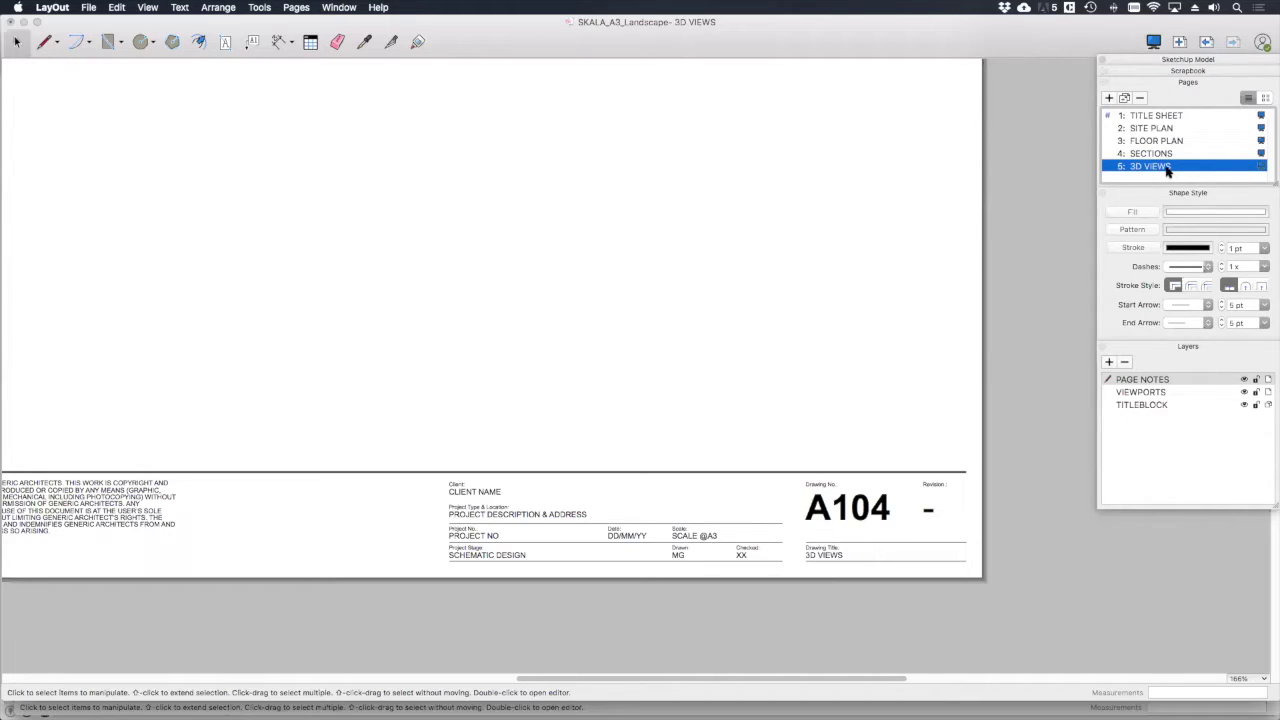
{"action": "left_click_drag", "start_coordinate": [1167, 172], "coordinate": [1166, 131]}
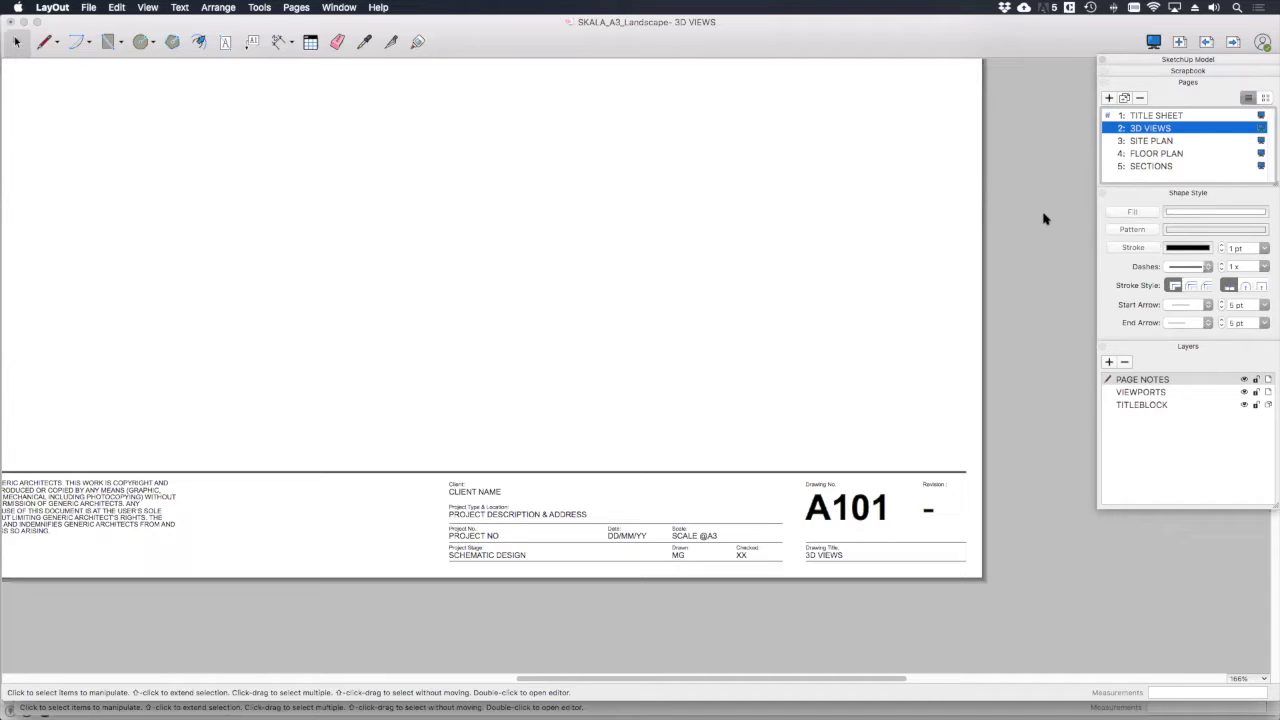
Step: Select everything on the 3D VIEWS page, including its A101 title block, with Cmd+A
{"action": "left_click", "coordinate": [633, 531]}
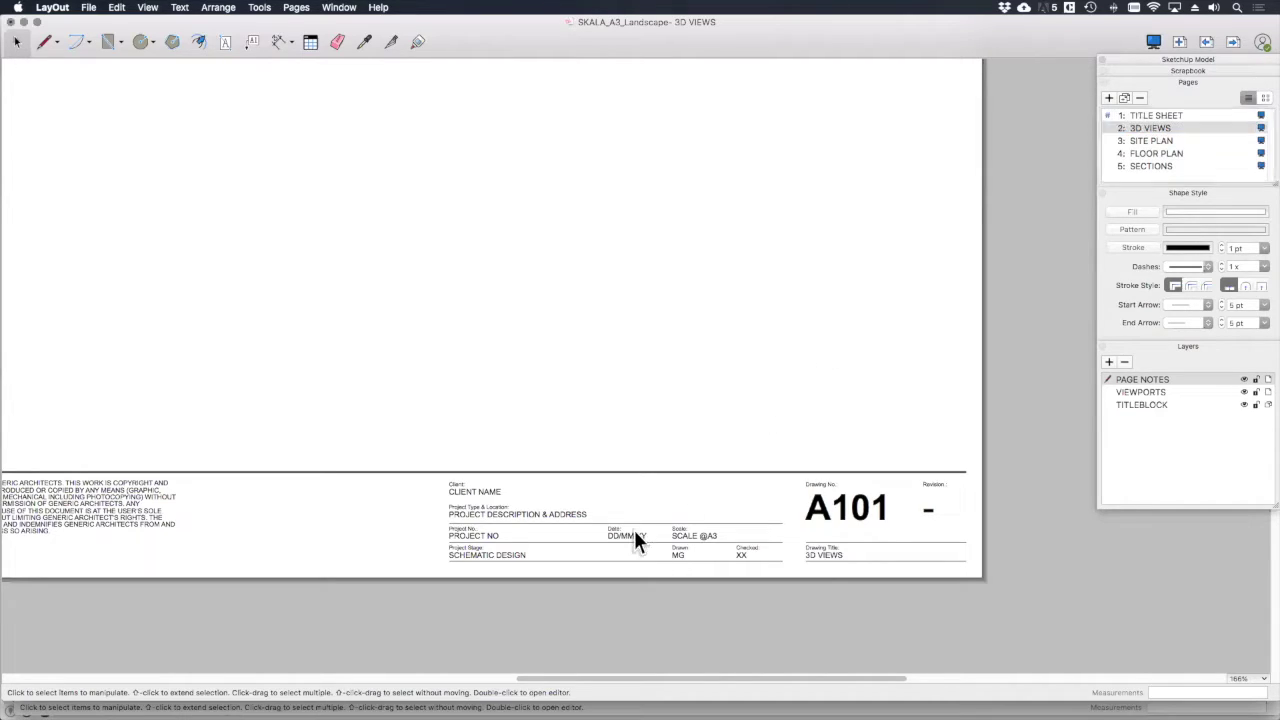
{"action": "key", "text": "super+a"}
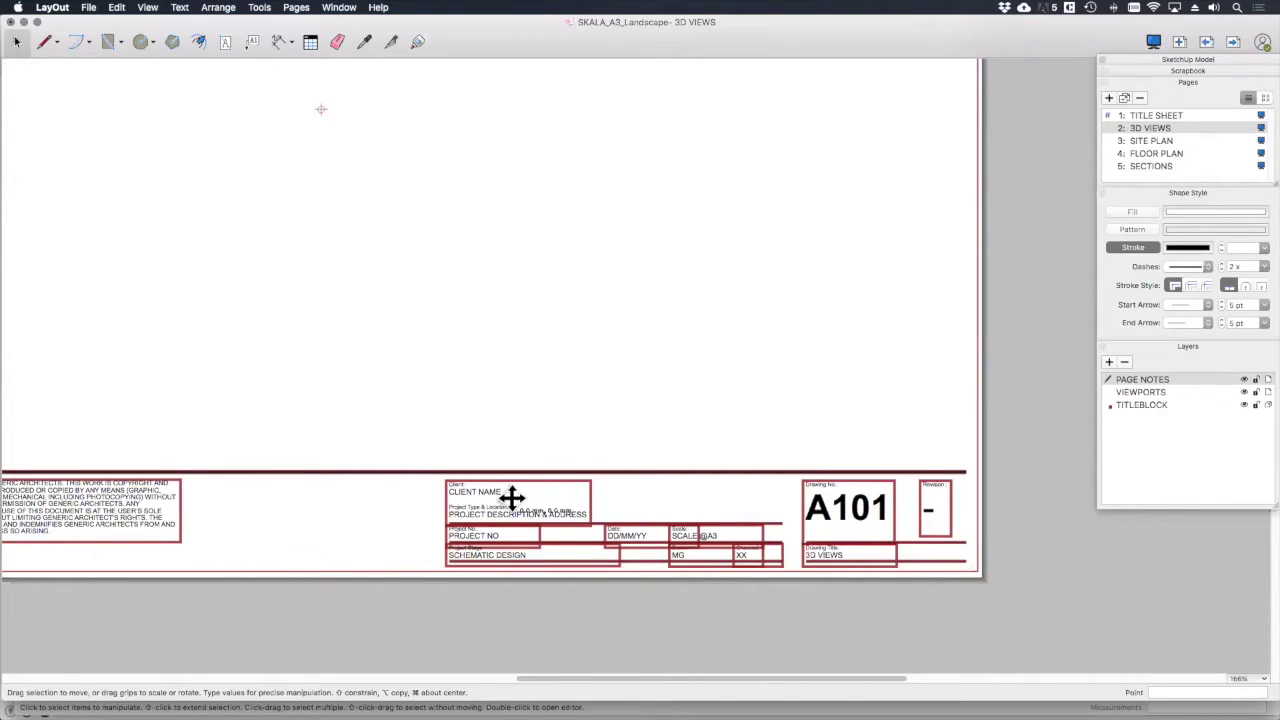
Step: Ungroup the title block, accept switching to the TITLEBLOCK layer, and open the 3D VIEWS drawing title
{"action": "key", "text": "super+g"}
{"action": "left_click", "coordinate": [740, 270]}
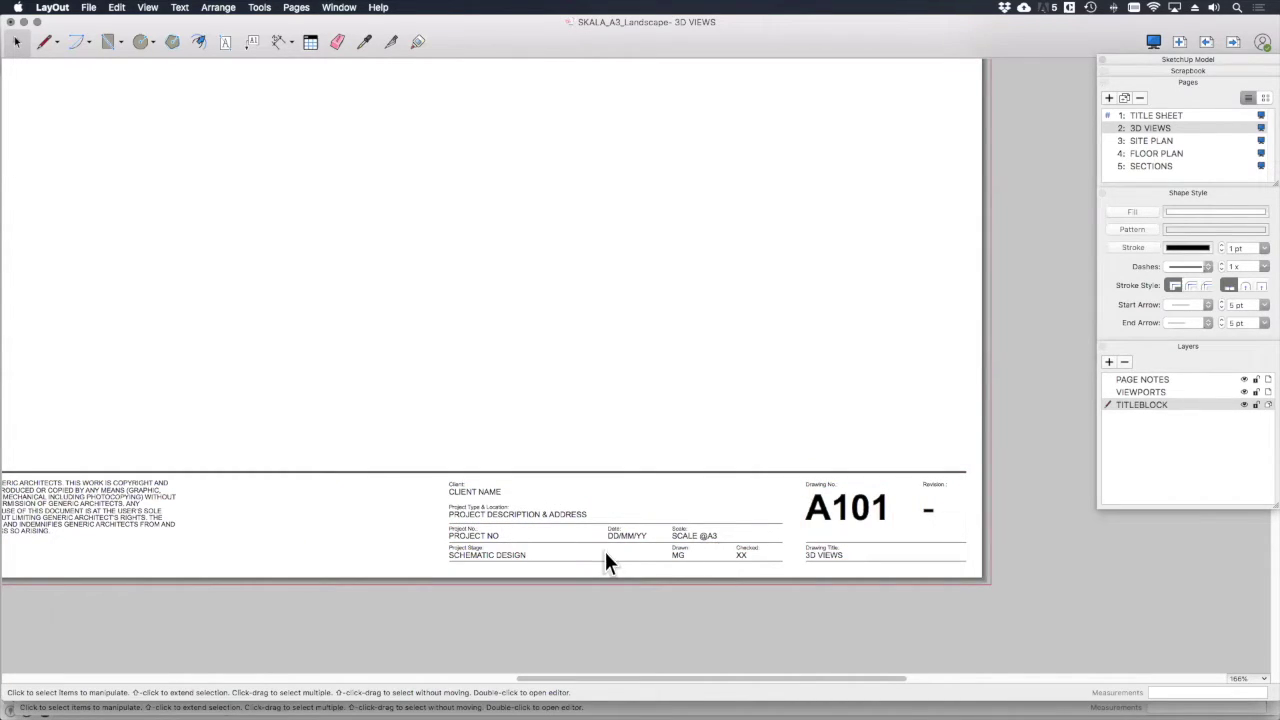
{"action": "left_click", "coordinate": [829, 556]}
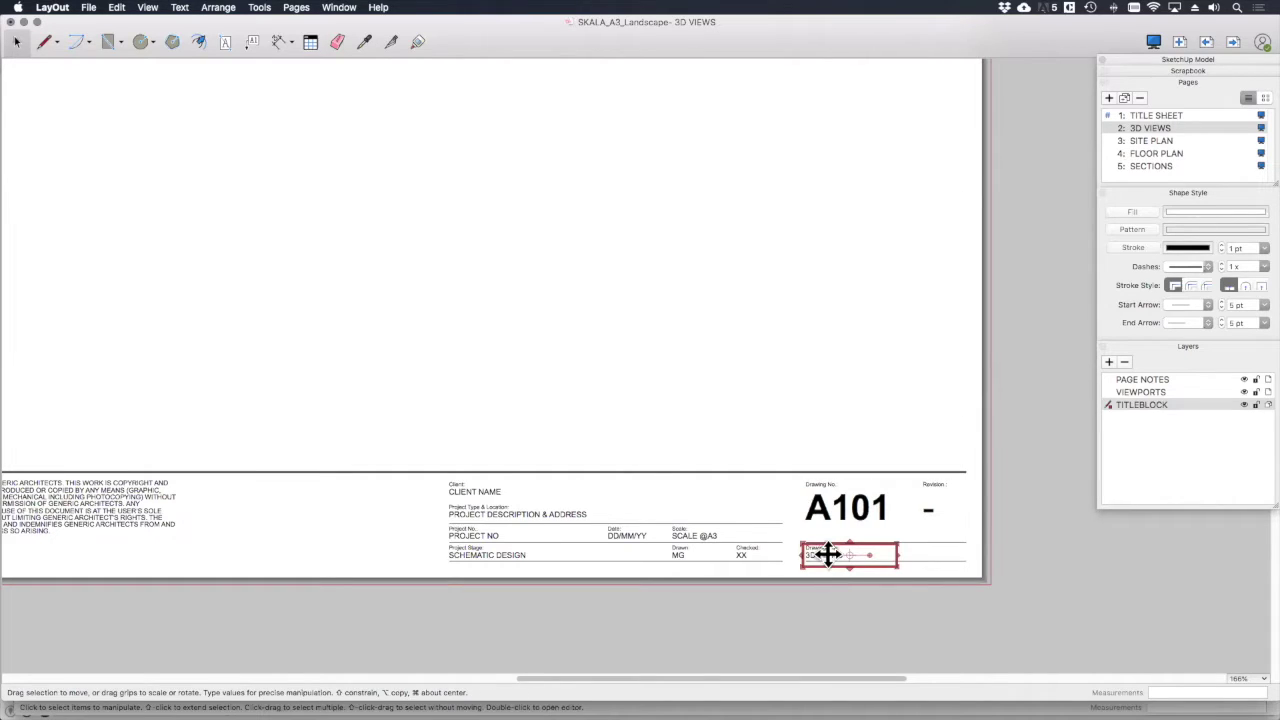
{"action": "double_click", "coordinate": [826, 556]}
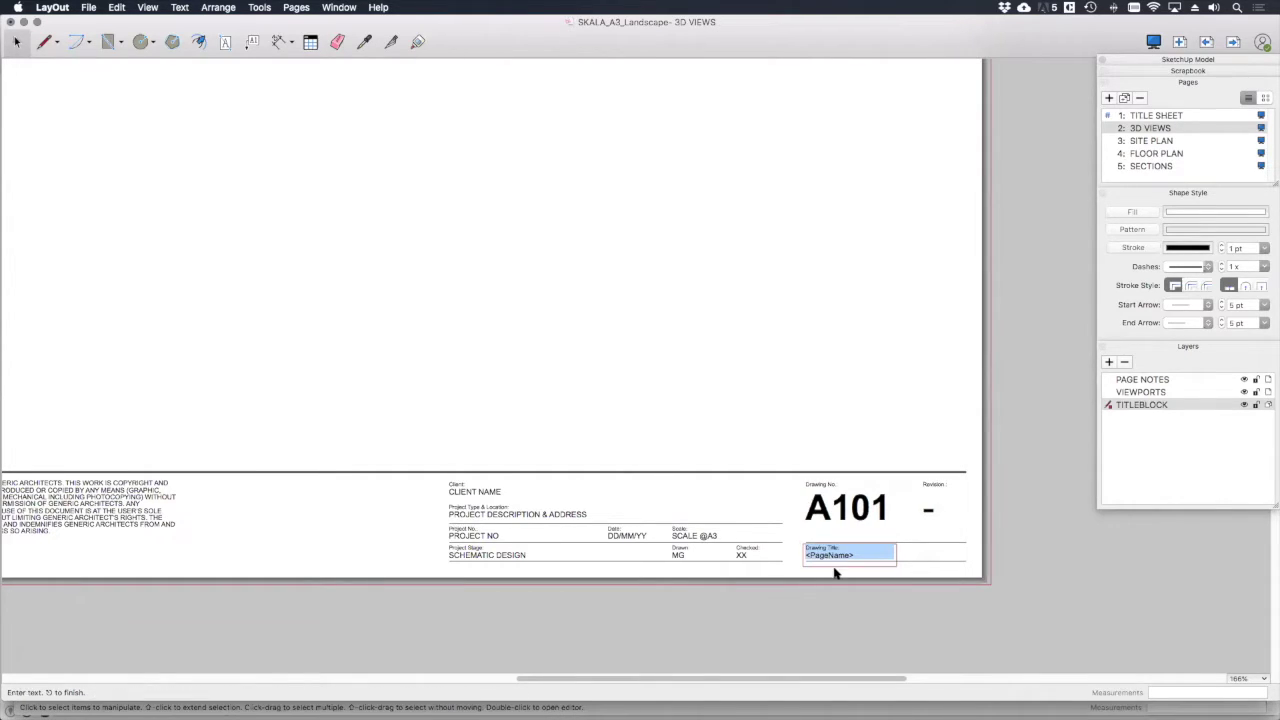
Step: Bring the Drawing Title box into view to see its <PageName> tag, then close editing
{"action": "scroll", "coordinate": [853, 571], "scroll_direction": "down", "scroll_amount": 5}
{"action": "scroll", "coordinate": [853, 571], "scroll_direction": "up", "scroll_amount": 8}
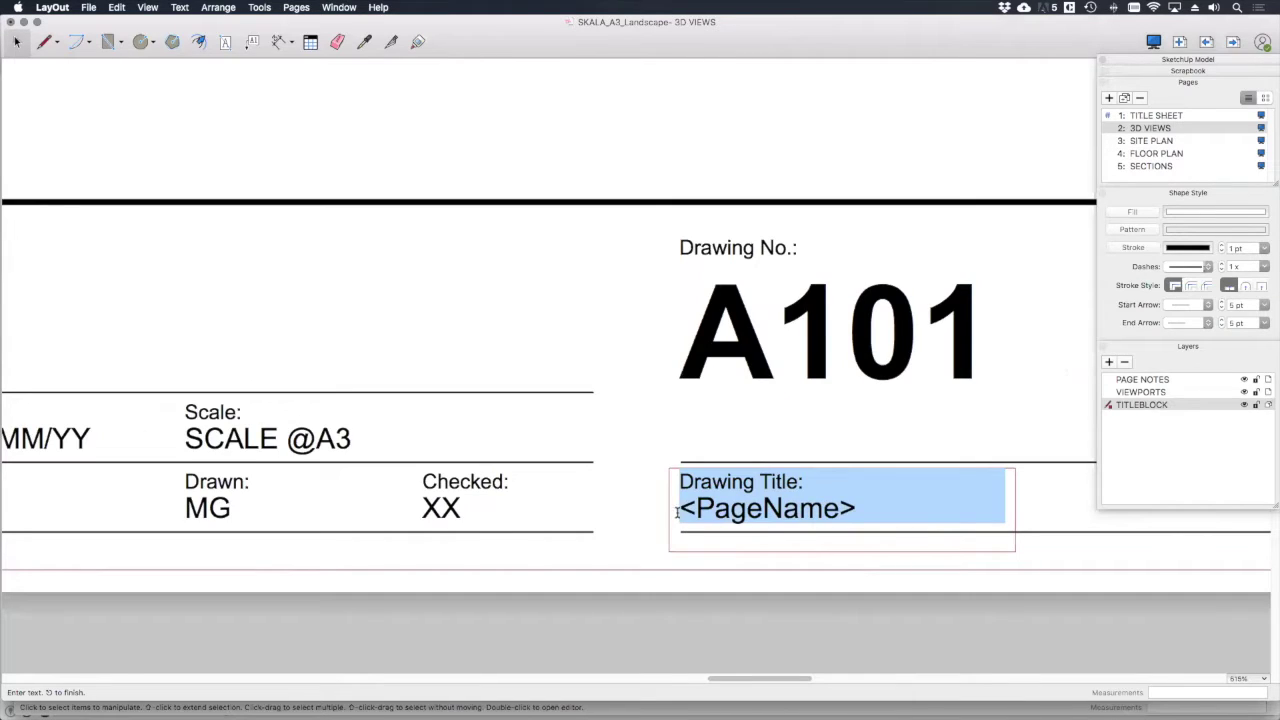
{"action": "mouse_move", "coordinate": [677, 513]}
{"action": "middle_mouse_down"}
{"action": "mouse_move", "coordinate": [737, 466]}
{"action": "mouse_move", "coordinate": [493, 429]}
{"action": "middle_mouse_up"}
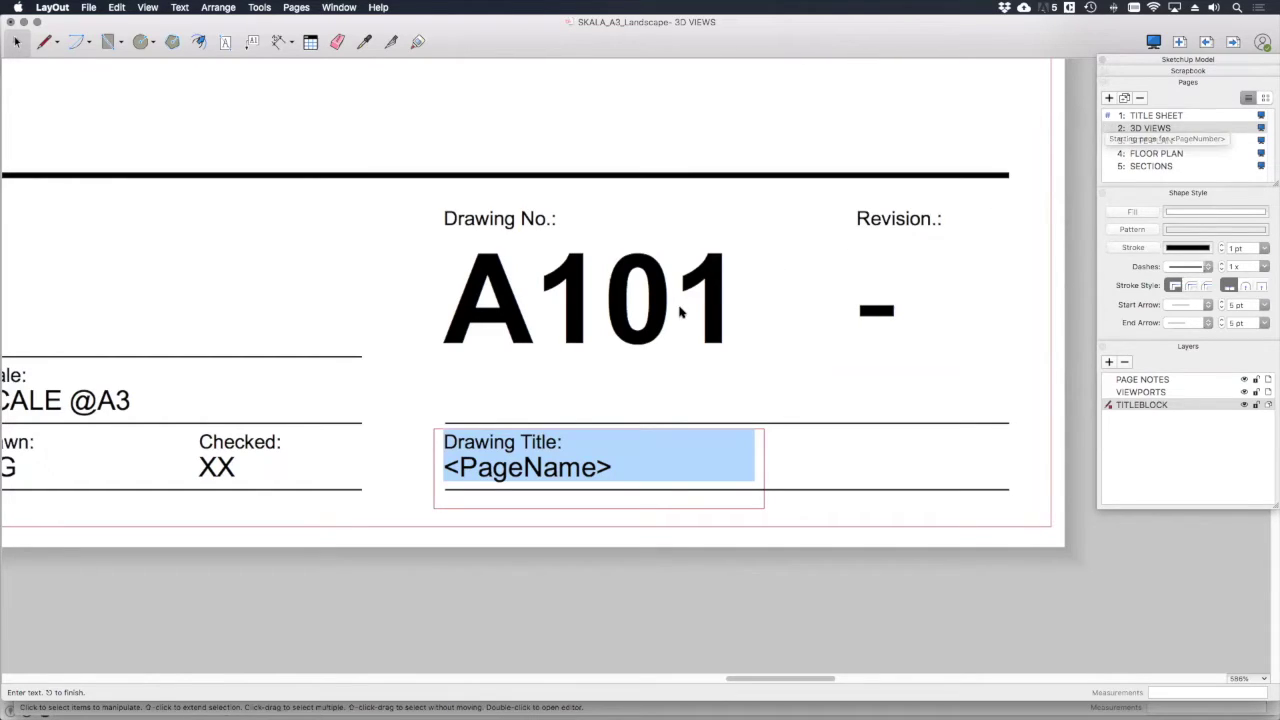
{"action": "left_click", "coordinate": [646, 331]}
Step: Open the A101 drawing number to reveal its A1<PageNumber> auto-text, then close it
{"action": "left_click", "coordinate": [648, 325]}
{"action": "double_click", "coordinate": [649, 326]}
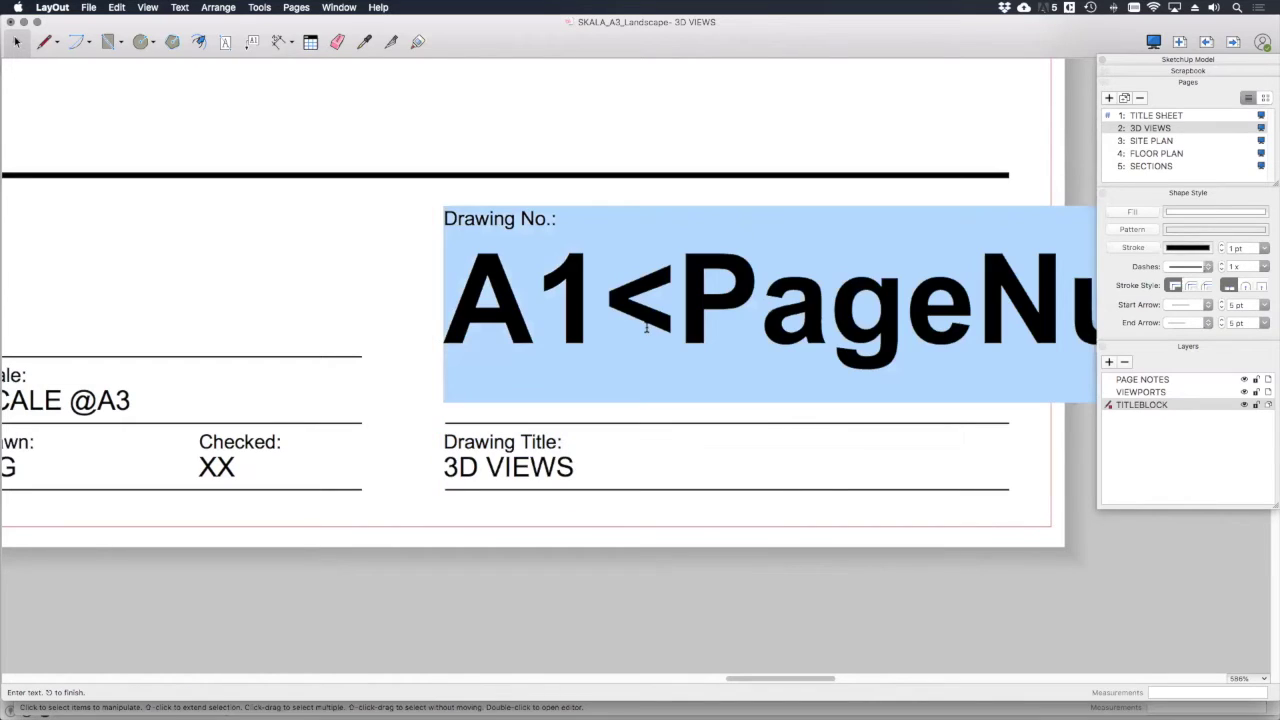
{"action": "scroll", "coordinate": [478, 398], "scroll_direction": "down", "scroll_amount": 3}
{"action": "scroll", "coordinate": [478, 398], "scroll_direction": "down", "scroll_amount": 3}
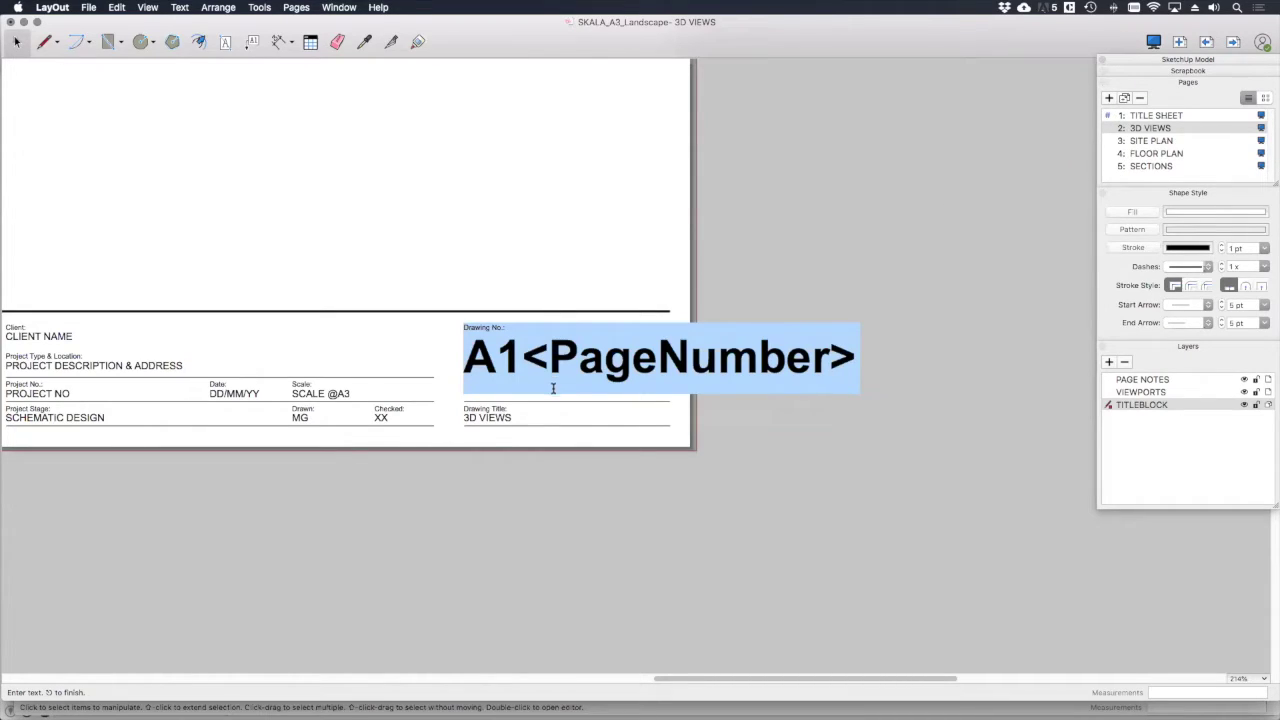
{"action": "left_click", "coordinate": [798, 262]}
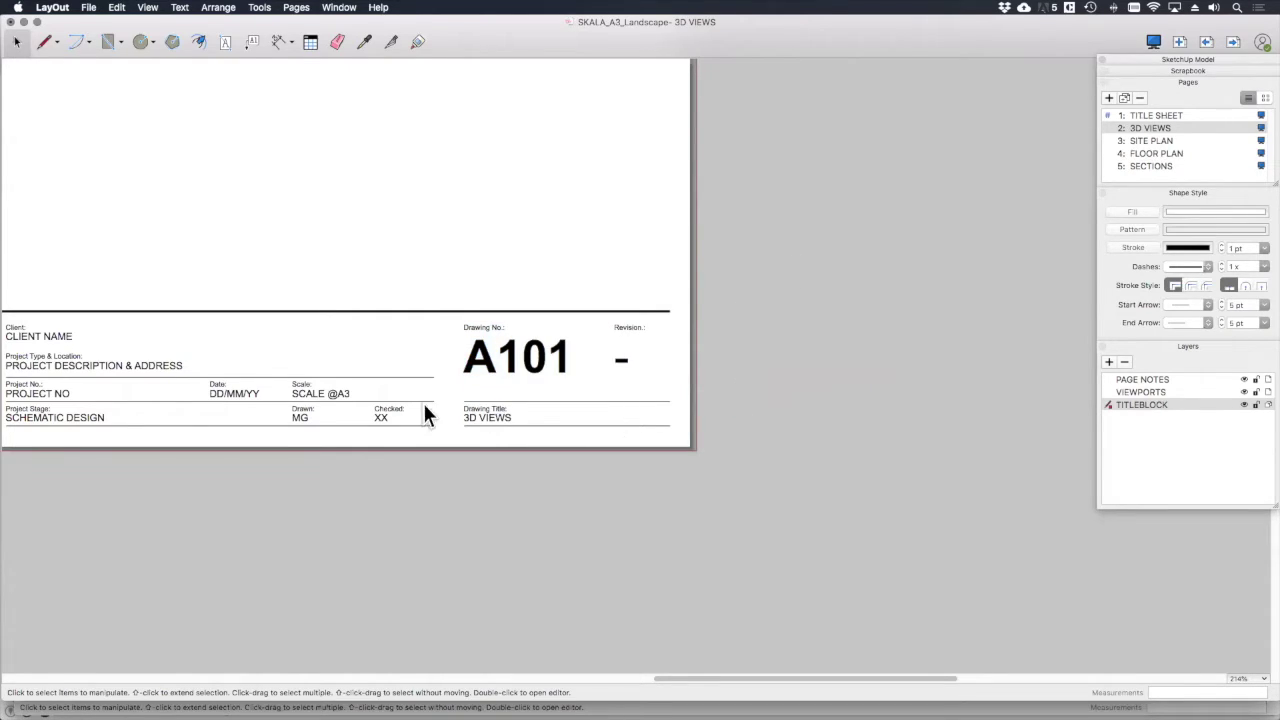
Step: Add a custom text auto-text tag named <ClientName> in Document Setup's Auto-Text list
{"action": "left_click", "coordinate": [92, 10]}
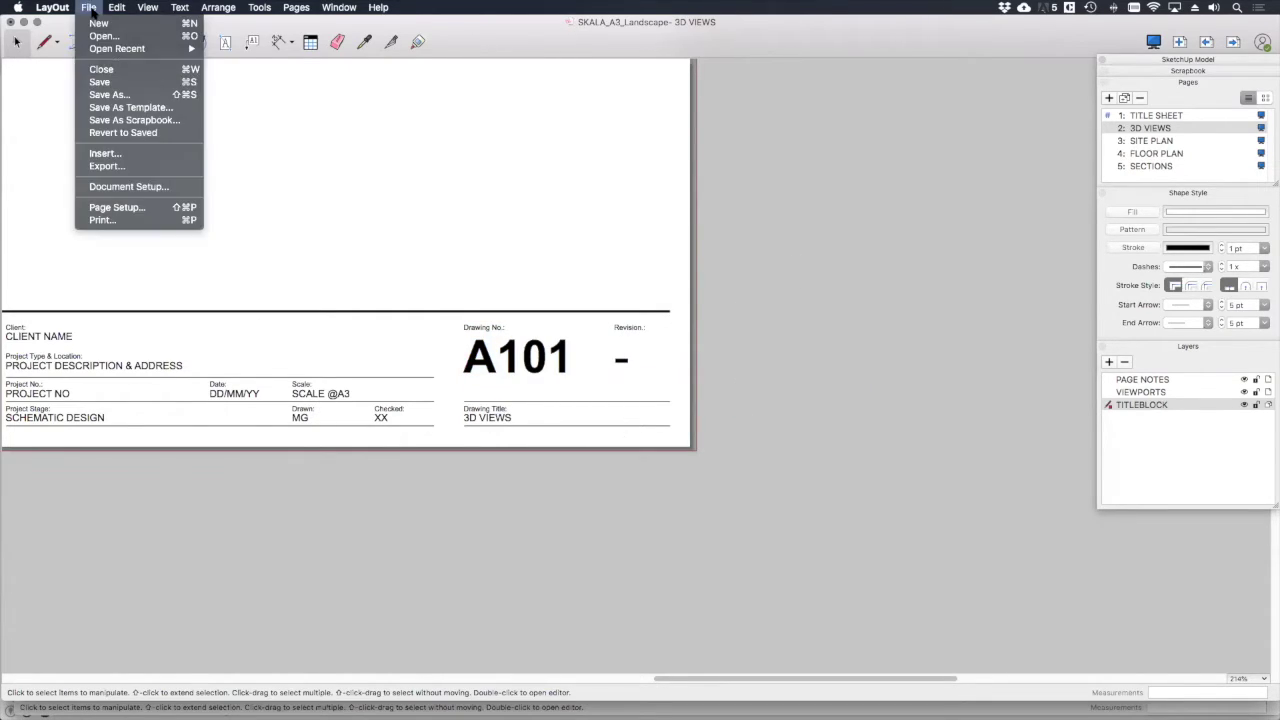
{"action": "left_click", "coordinate": [122, 189]}
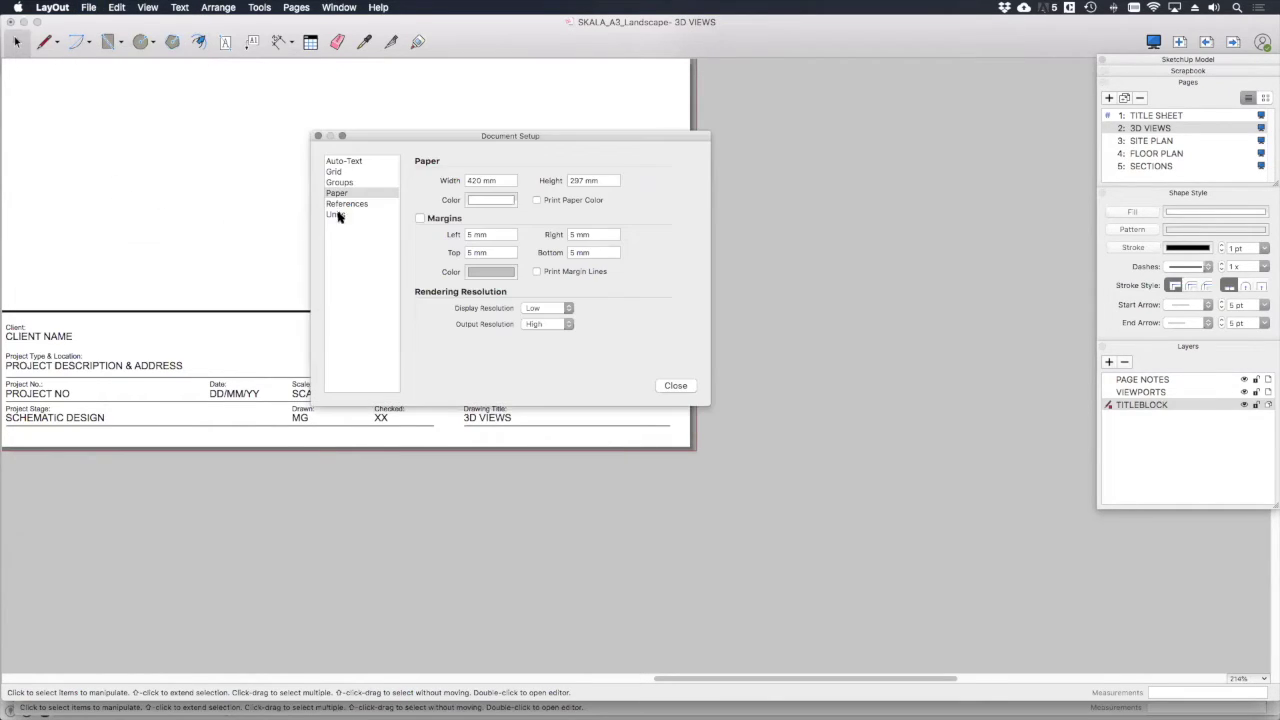
{"action": "left_click", "coordinate": [343, 161]}
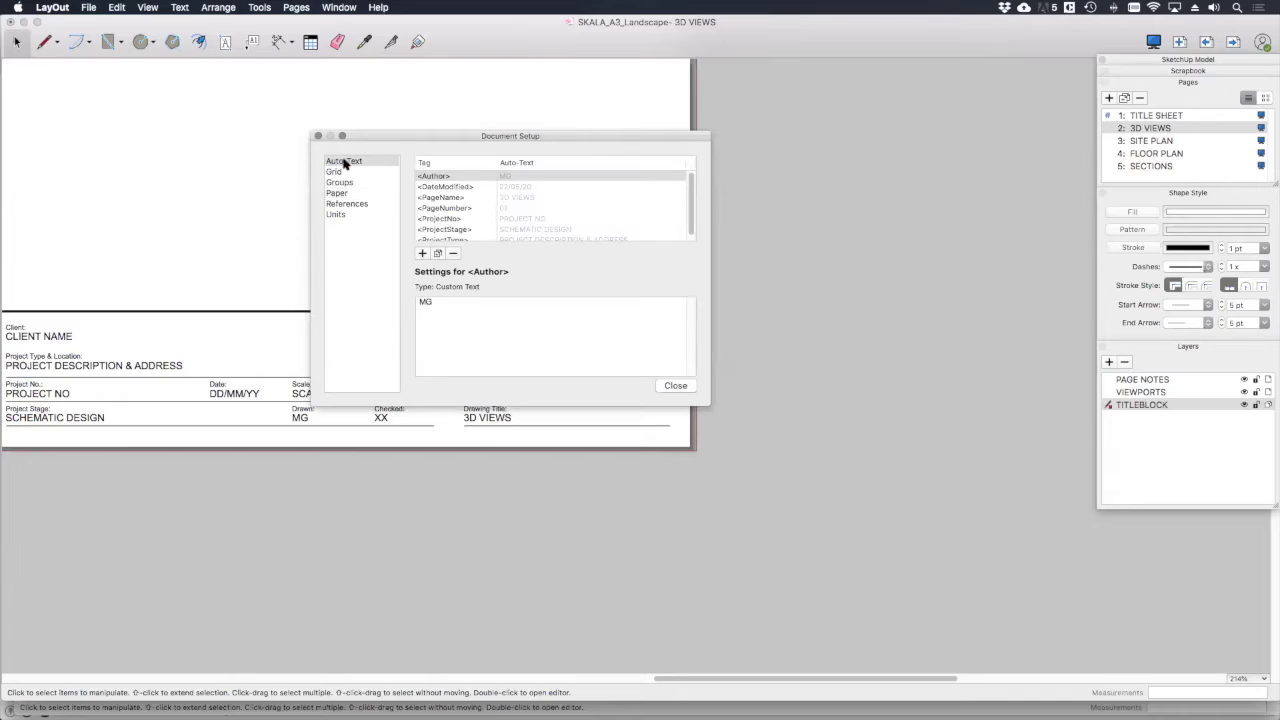
{"action": "left_click", "coordinate": [423, 256]}
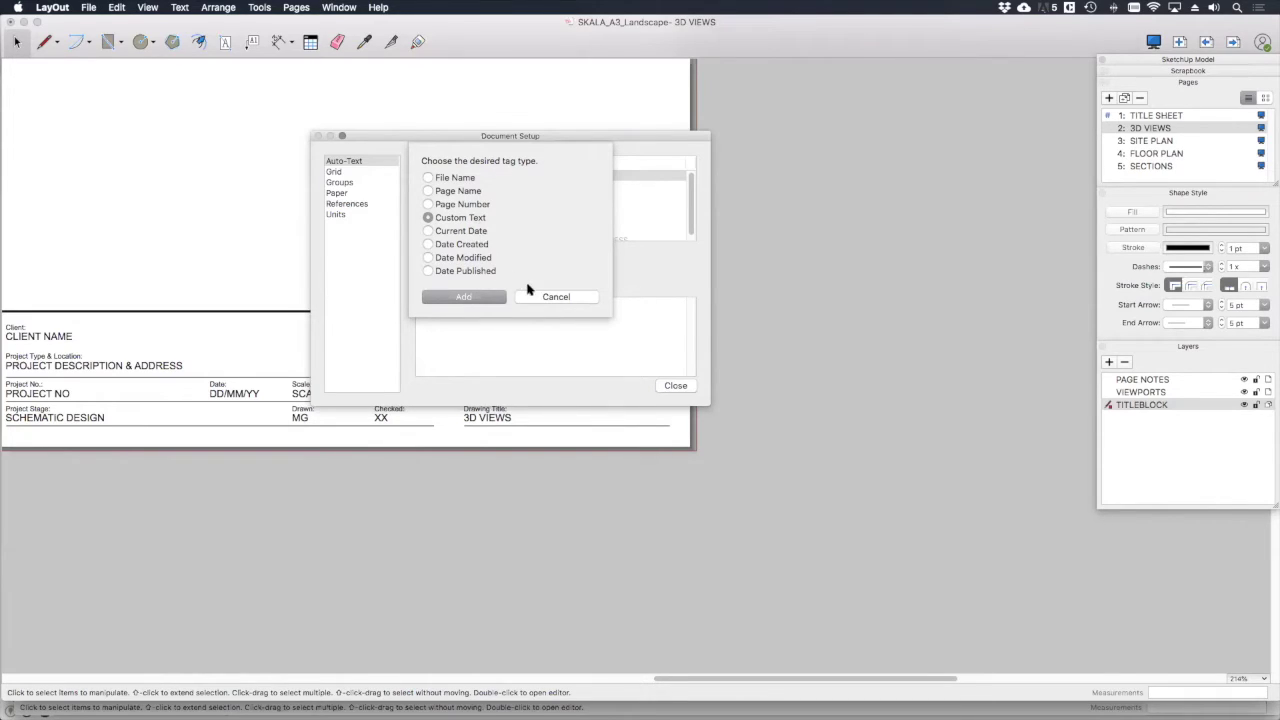
{"action": "key", "text": "Return"}
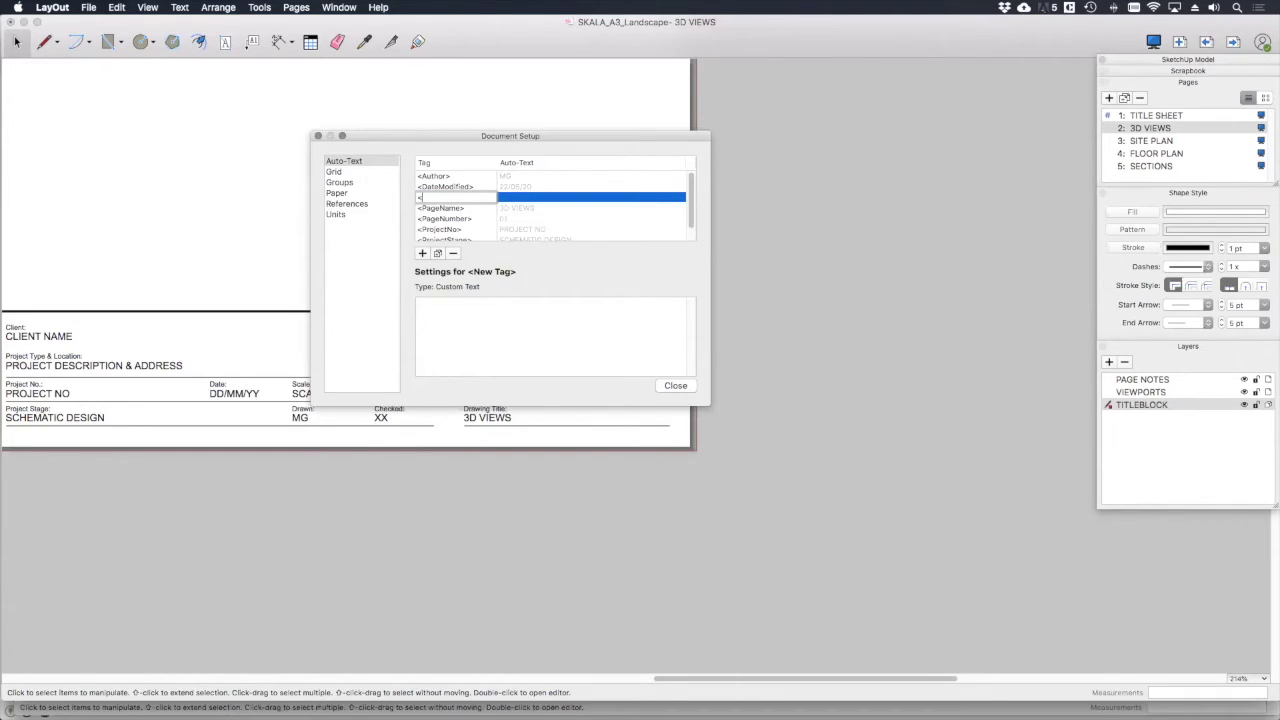
{"action": "type", "text": "<CLIEN"}
{"action": "key", "text": "BackSpace"}
{"action": "key", "text": "BackSpace"}
{"action": "key", "text": "BackSpace"}
{"action": "type", "text": "lientName"}
{"action": "key", "text": "Return"}
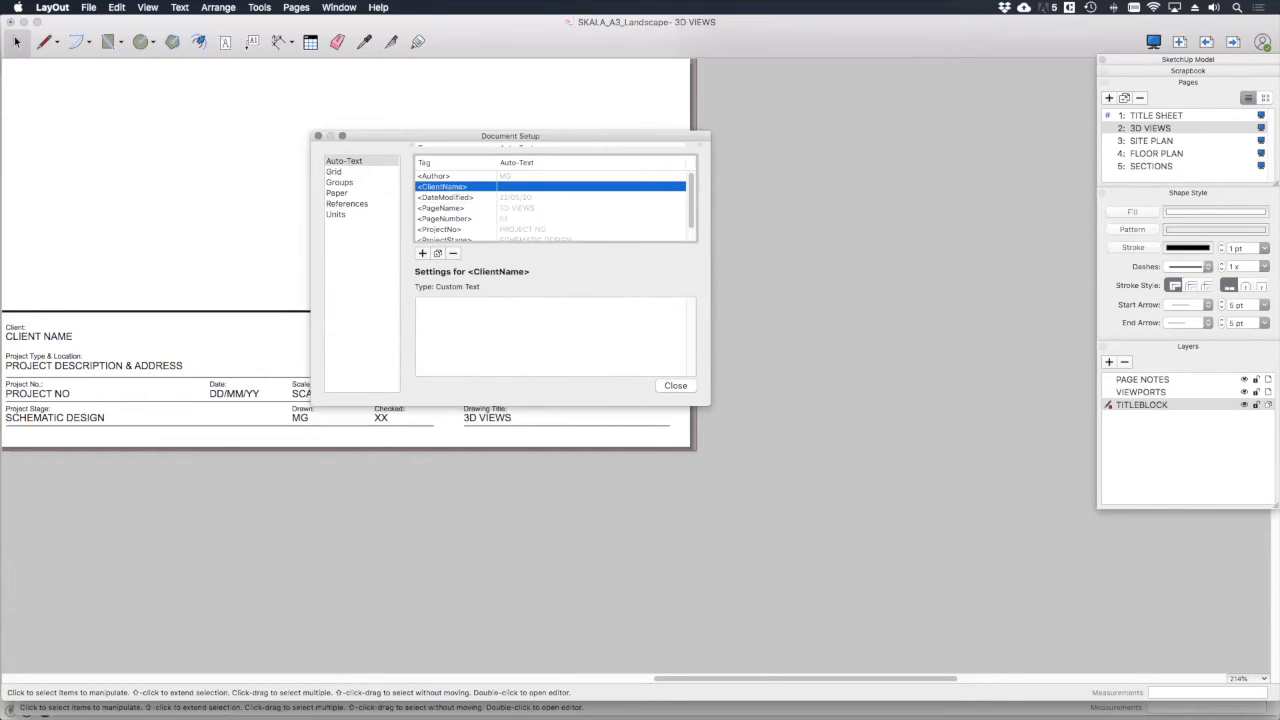
Step: Enter the client's name as the <ClientName> tag's value and close Document Setup
{"action": "left_click", "coordinate": [486, 312]}
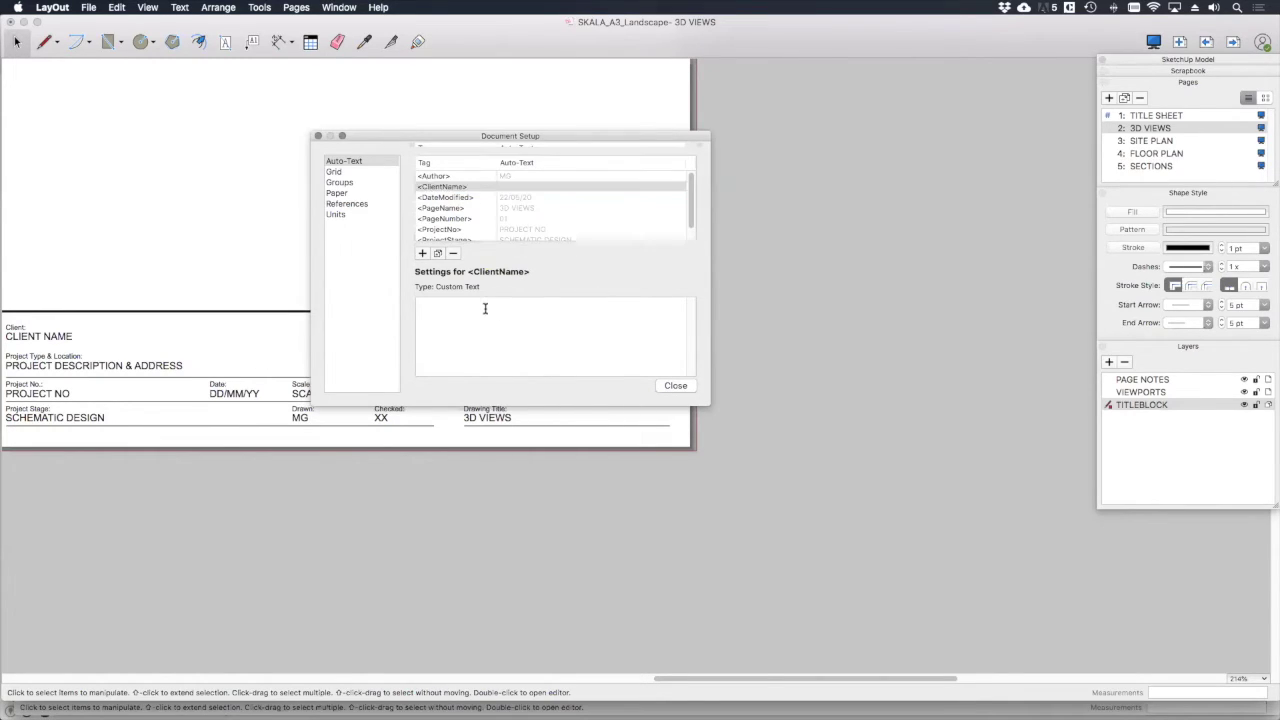
{"action": "type", "text": "Mrs"}
{"action": "key", "text": "BackSpace"}
{"action": "type", "text": "& Mrs Jones"}
{"action": "left_click", "coordinate": [676, 387]}
Step: Replace the title block's CLIENT NAME text with the <ClientName> auto-text tag via Text > Insert Auto-Text
{"action": "middle_click_drag", "start_coordinate": [209, 372], "coordinate": [486, 360]}
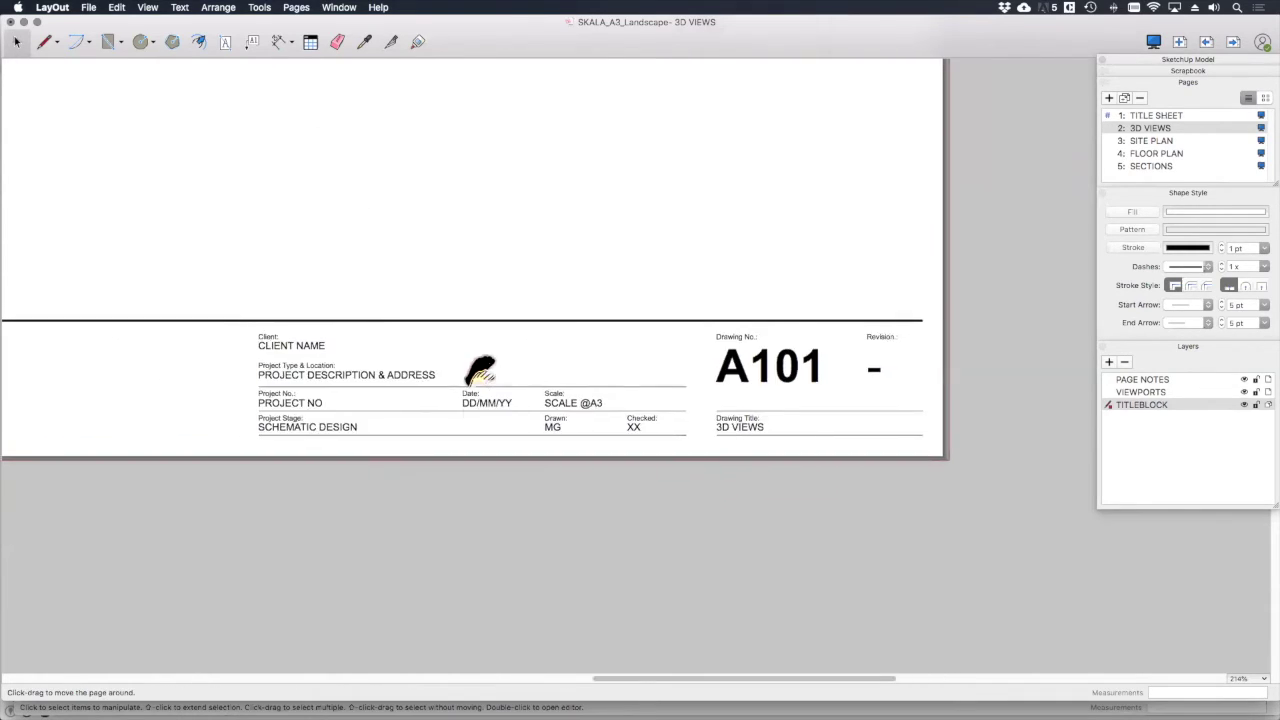
{"action": "left_click", "coordinate": [325, 345]}
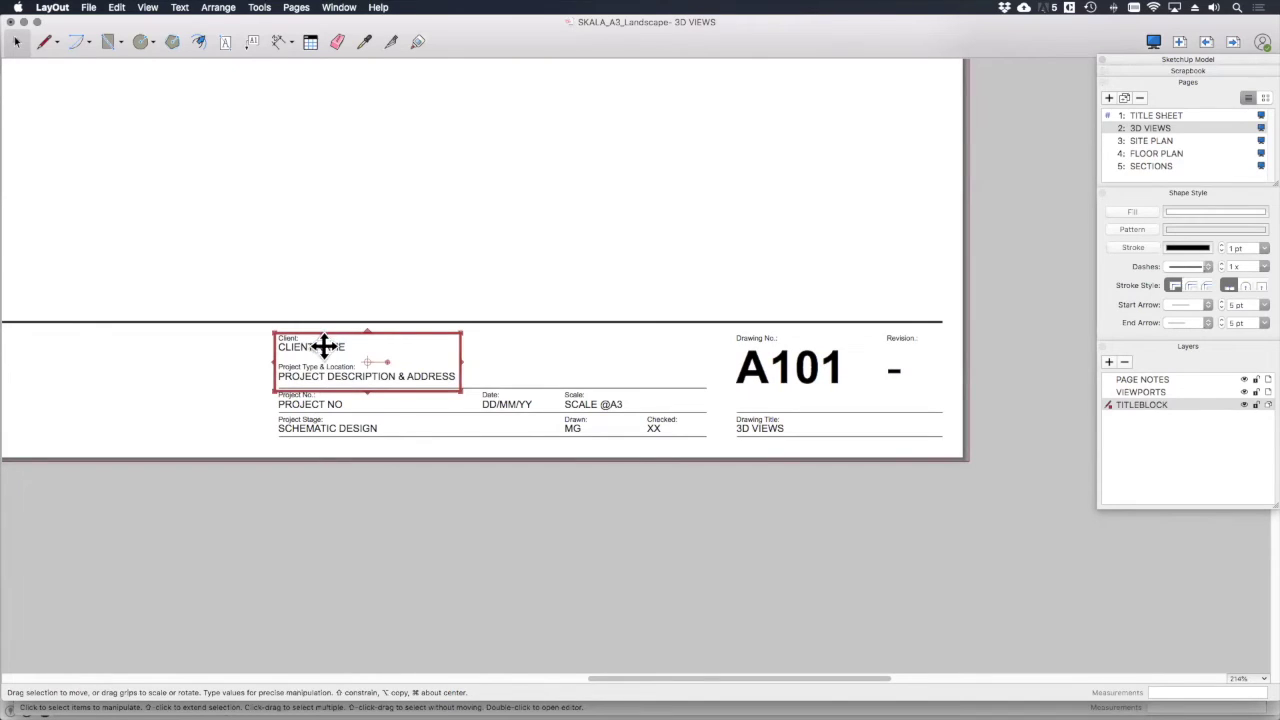
{"action": "double_click", "coordinate": [325, 345]}
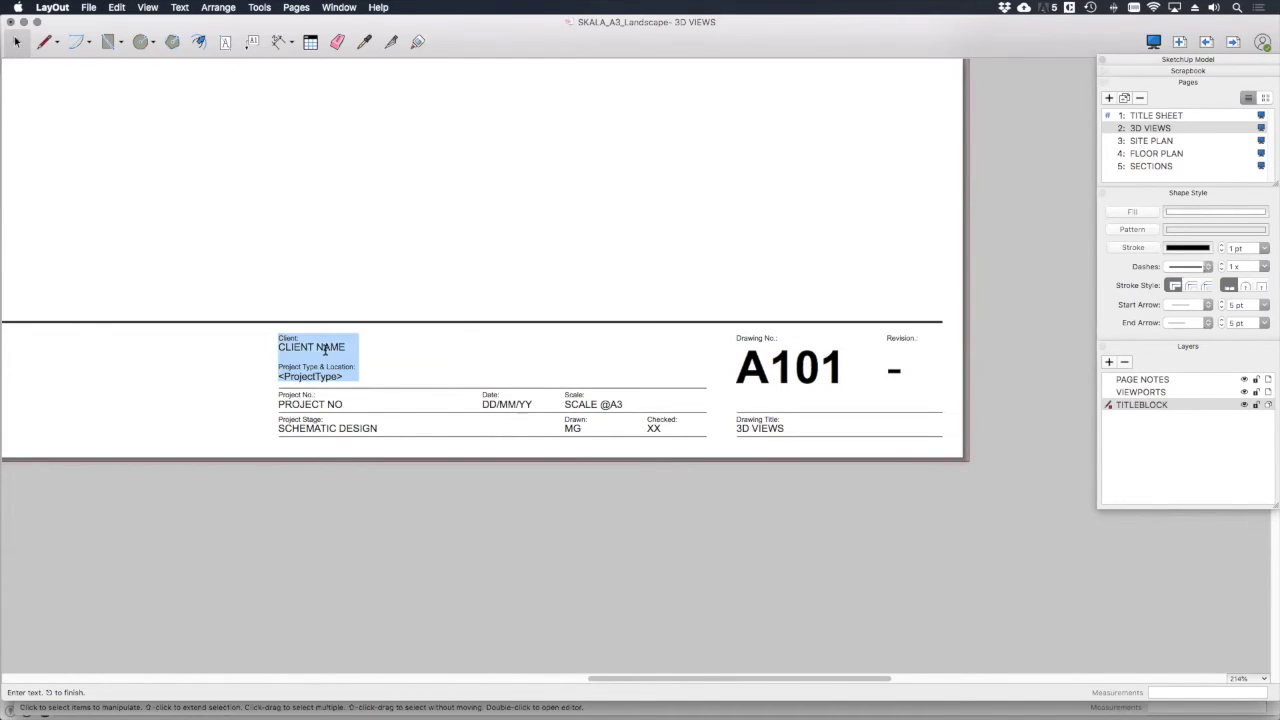
{"action": "double_click", "coordinate": [330, 346]}
{"action": "left_click", "coordinate": [338, 346]}
{"action": "left_click_drag", "start_coordinate": [346, 346], "coordinate": [278, 348]}
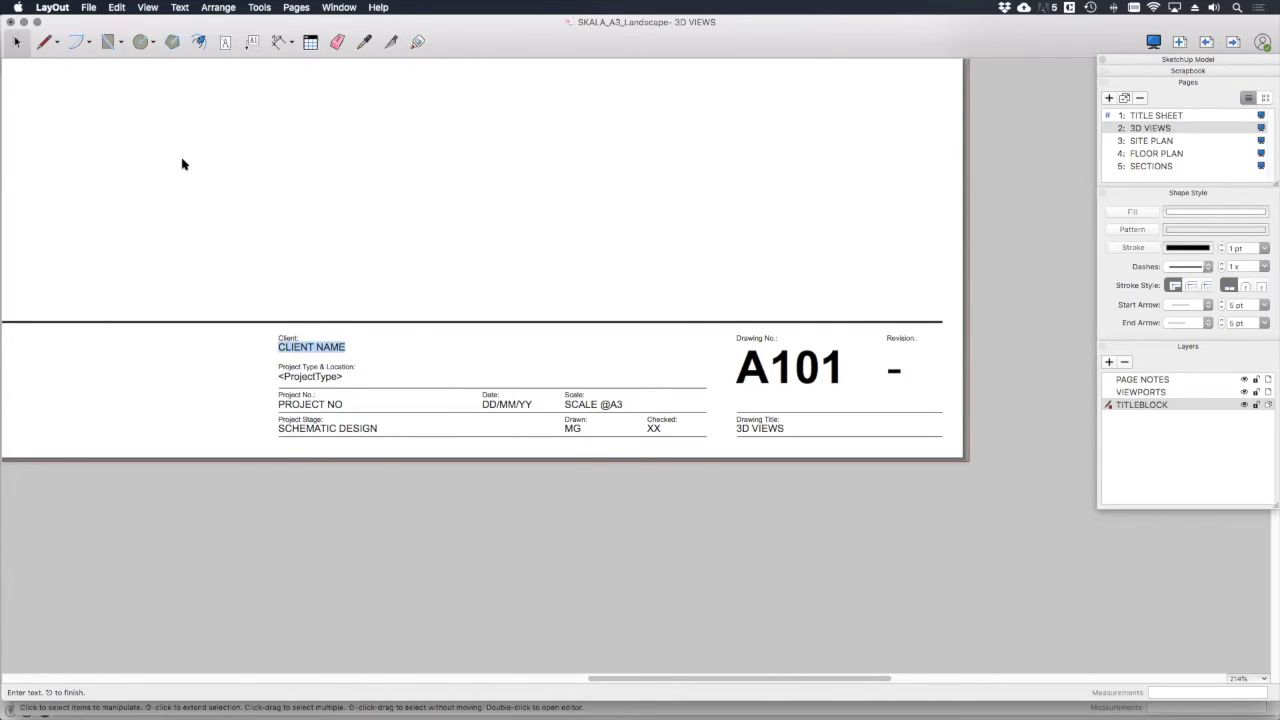
{"action": "left_click", "coordinate": [180, 7]}
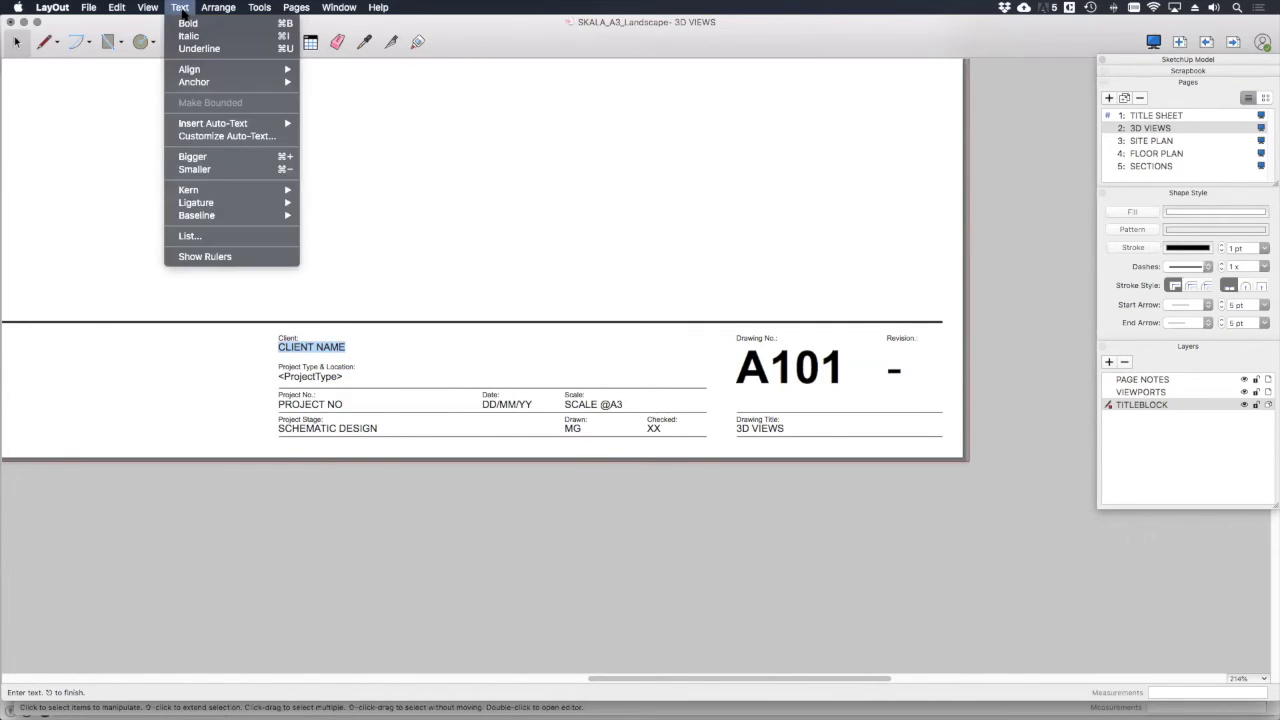
{"action": "mouse_move", "coordinate": [234, 127]}
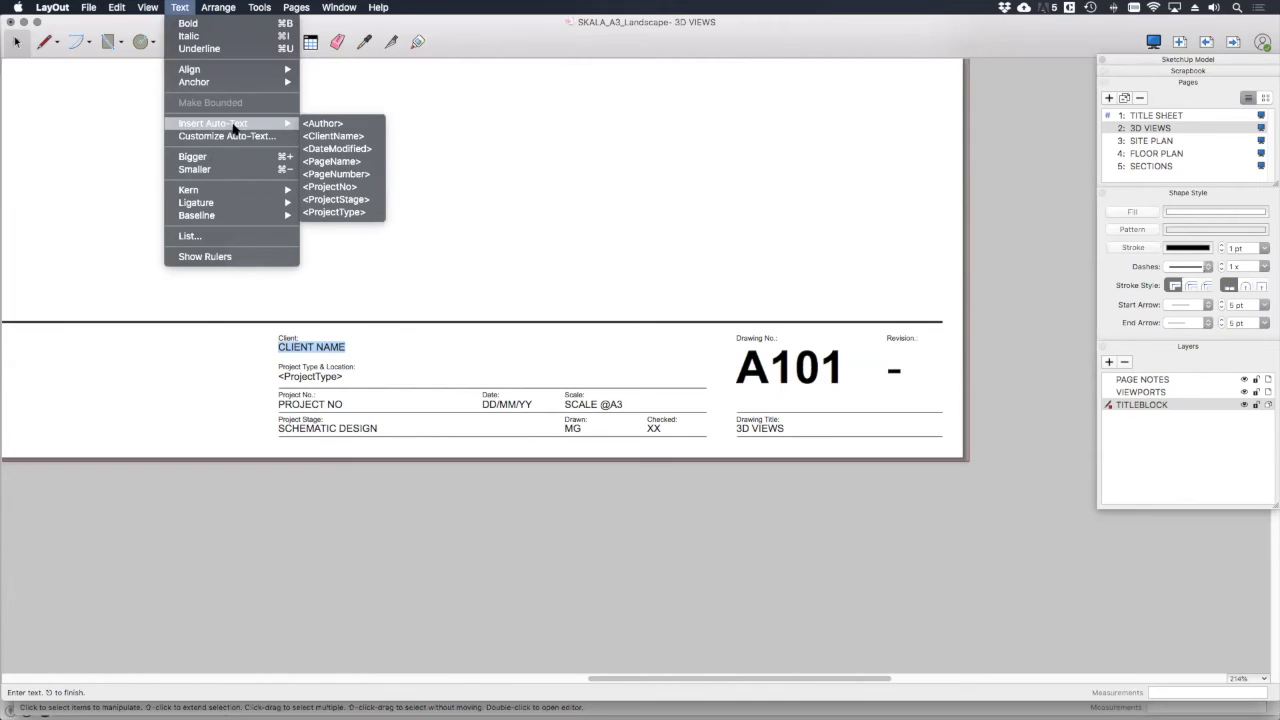
{"action": "left_click", "coordinate": [329, 143]}
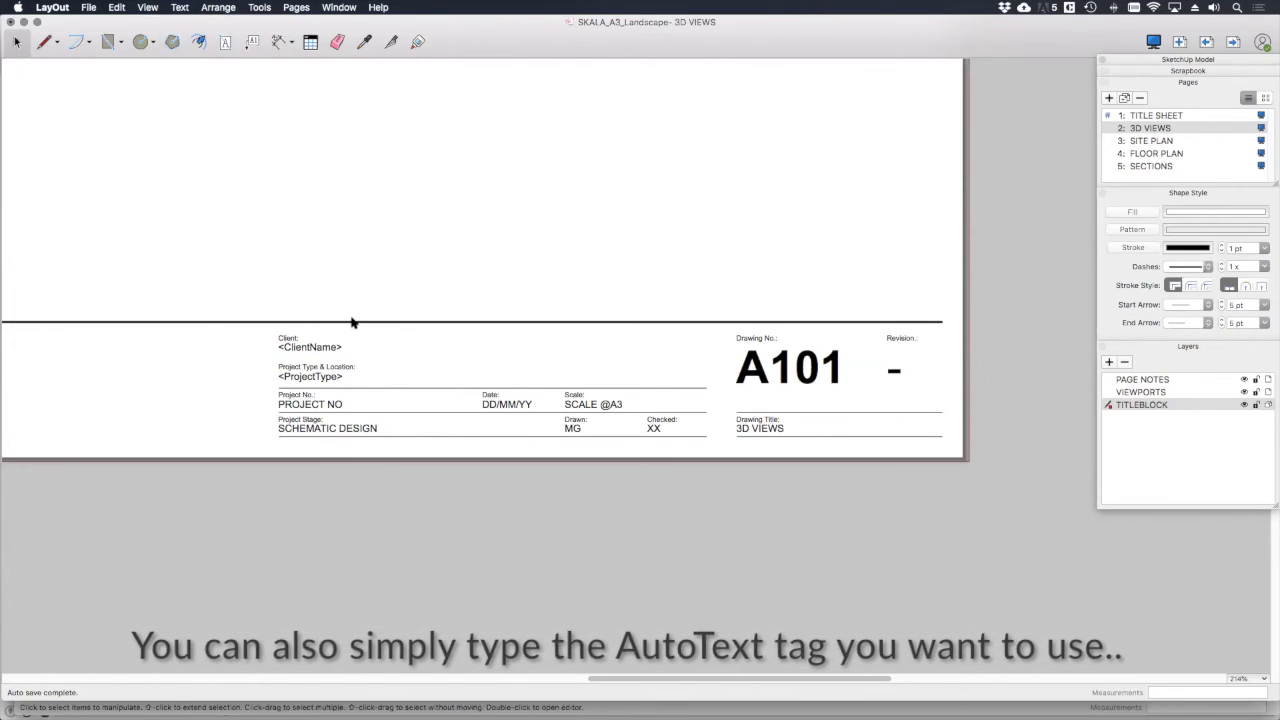
{"action": "left_click", "coordinate": [374, 477]}
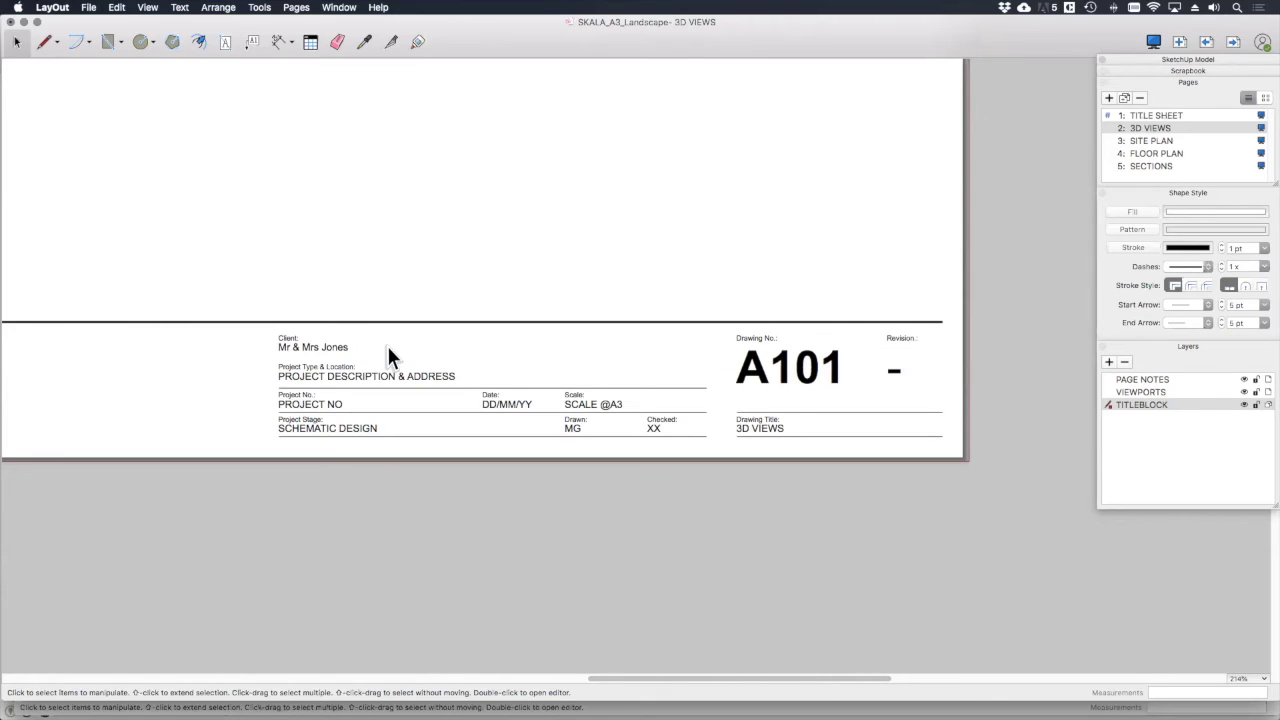
{"action": "left_click", "coordinate": [88, 7]}
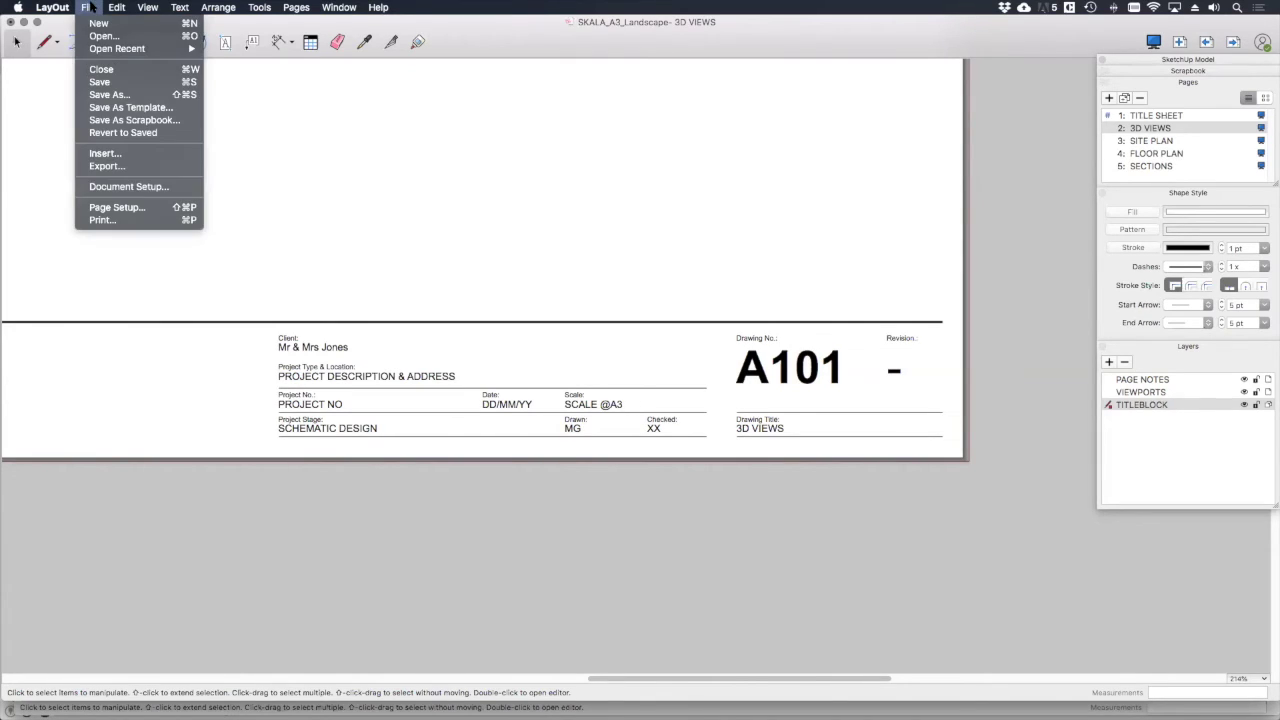
{"action": "left_click", "coordinate": [135, 187]}
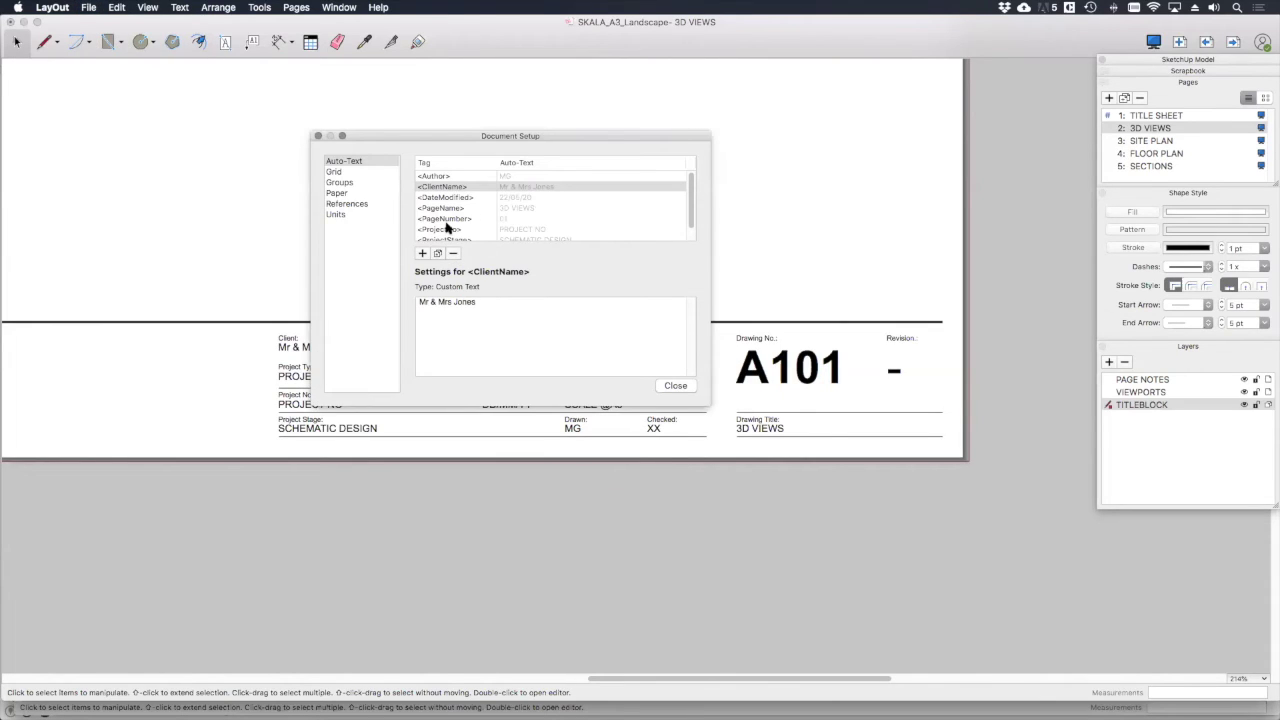
{"action": "left_click", "coordinate": [447, 219]}
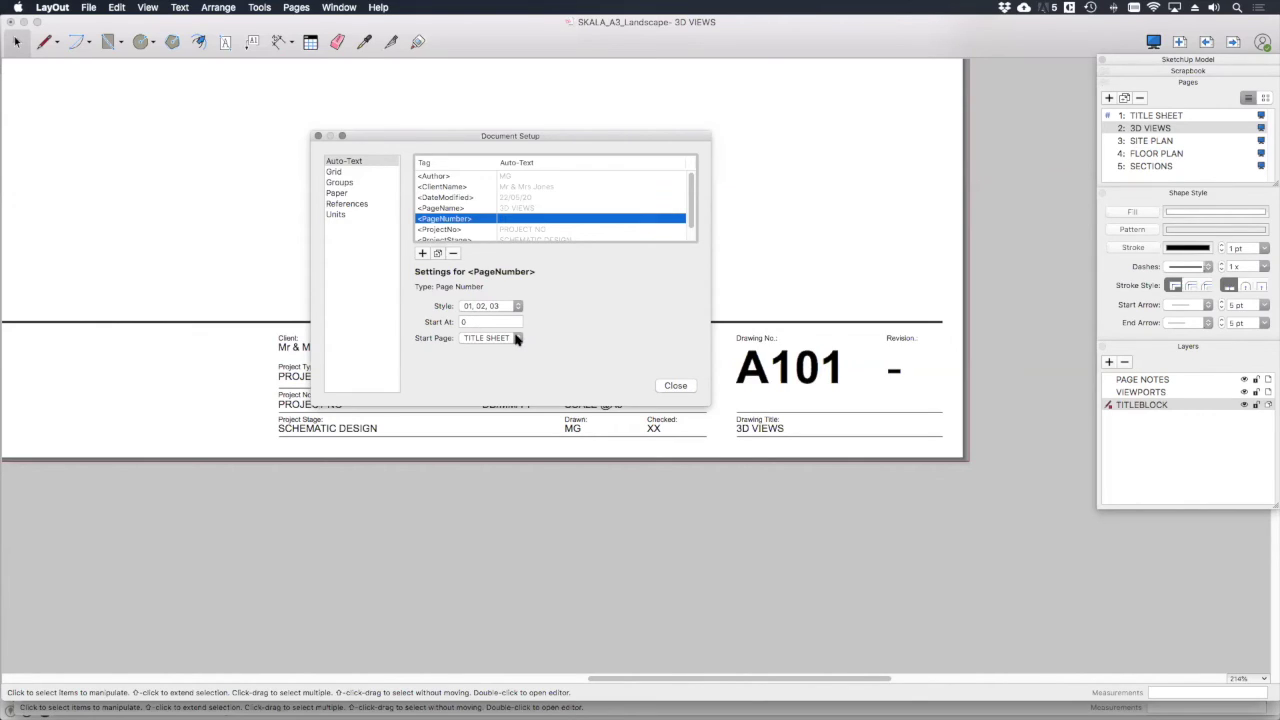
{"action": "left_click", "coordinate": [516, 339]}
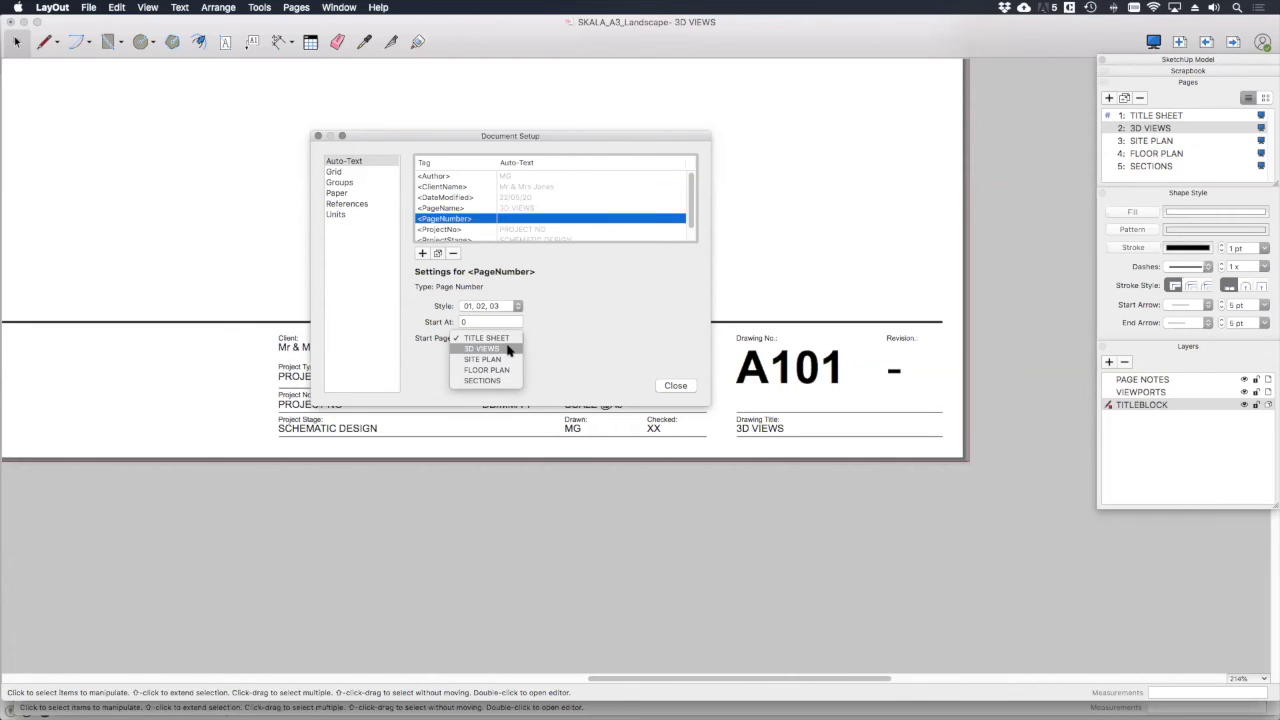
{"action": "left_click", "coordinate": [558, 330]}
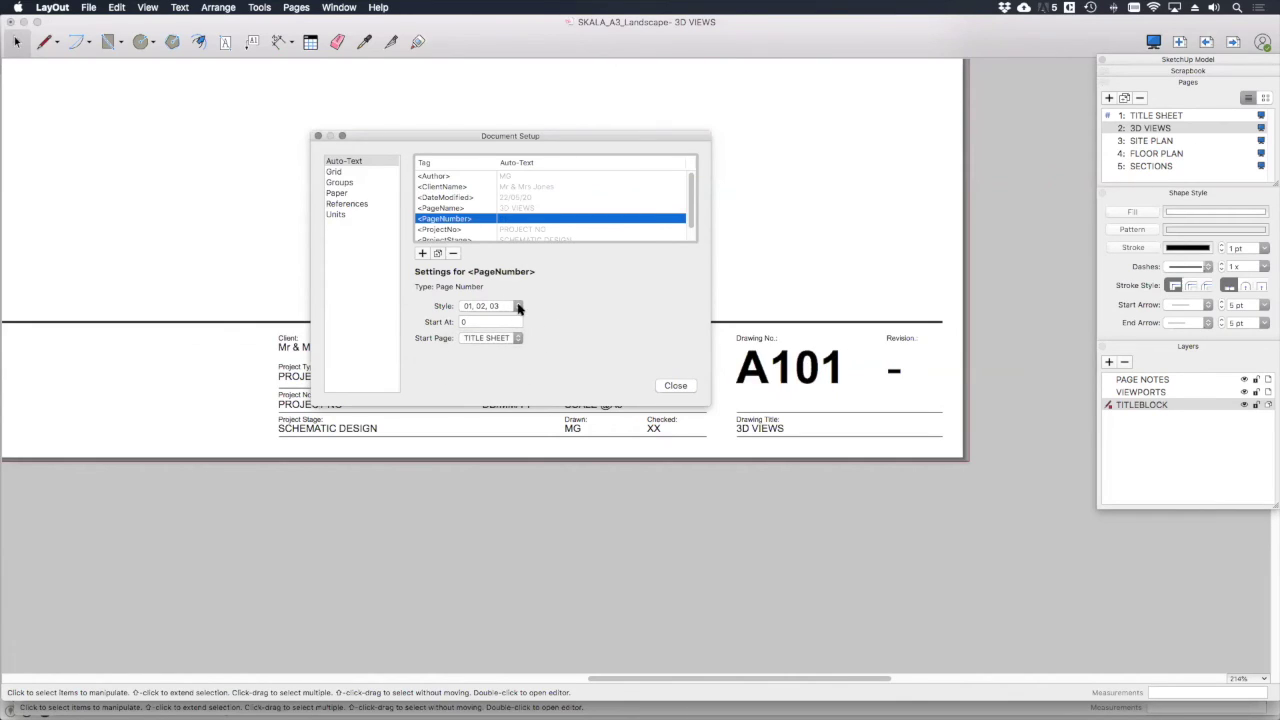
{"action": "left_click", "coordinate": [516, 306]}
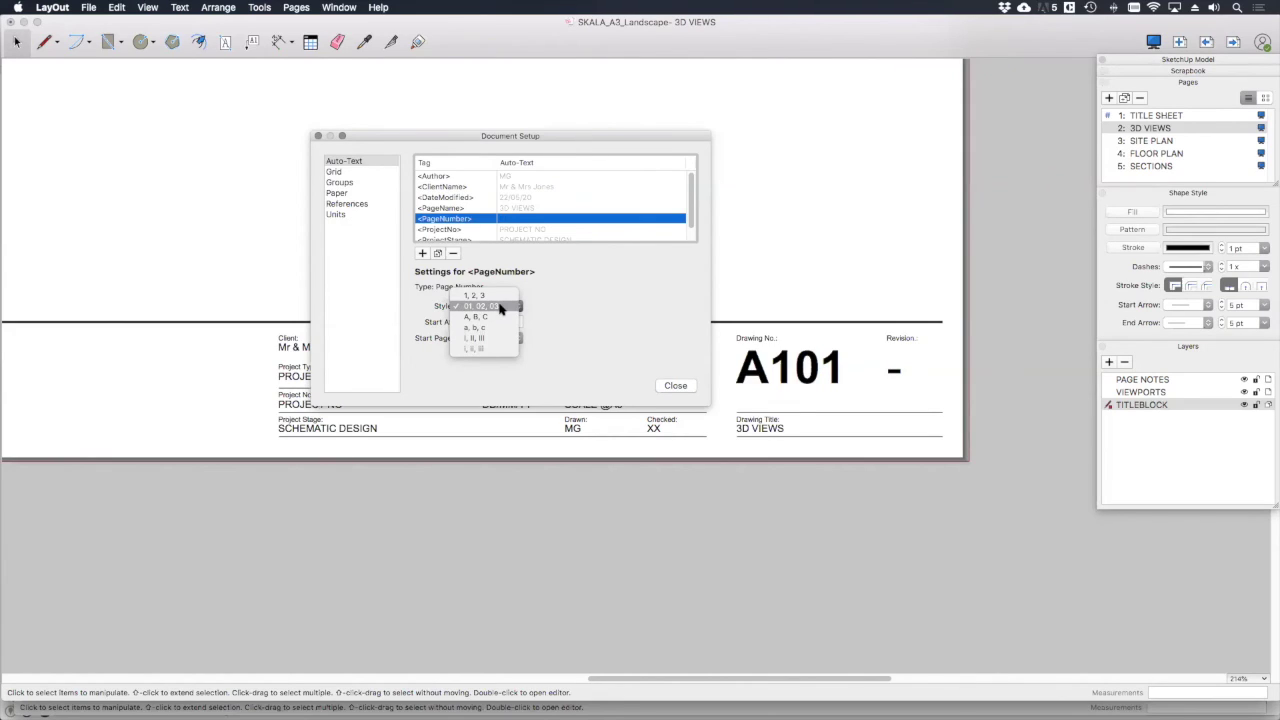
{"action": "left_click", "coordinate": [550, 303]}
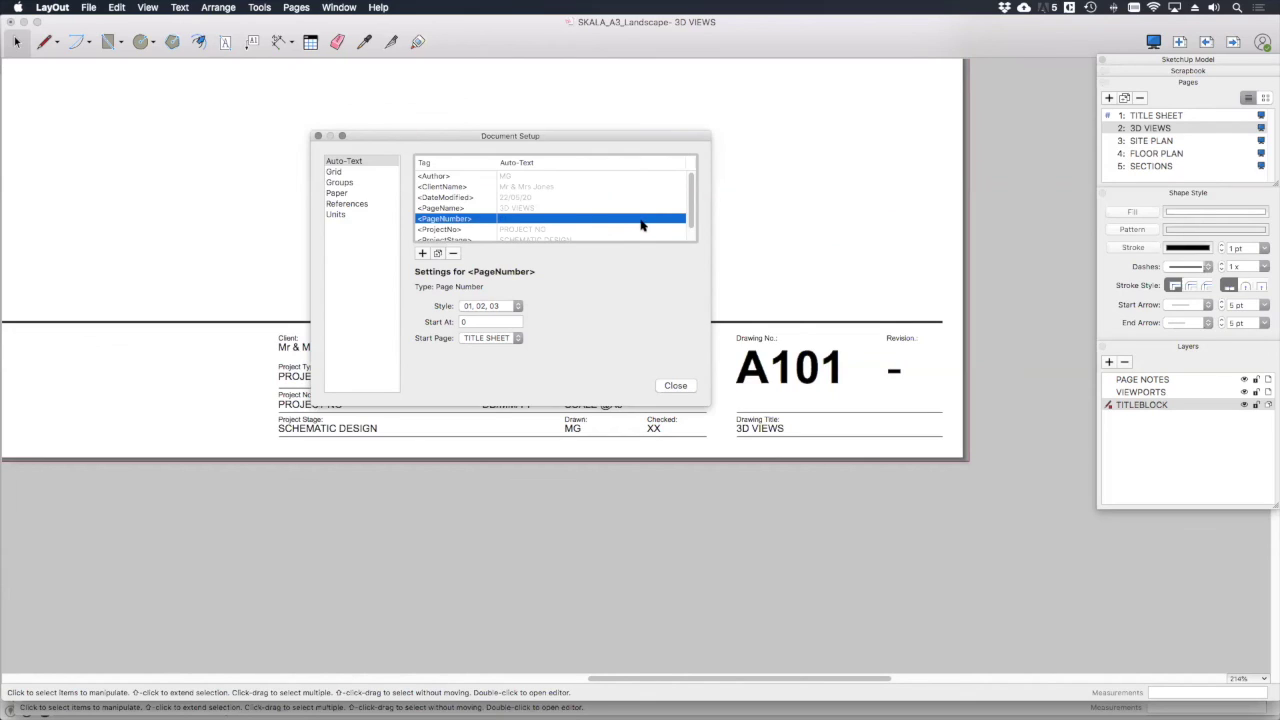
{"action": "left_click", "coordinate": [680, 385]}
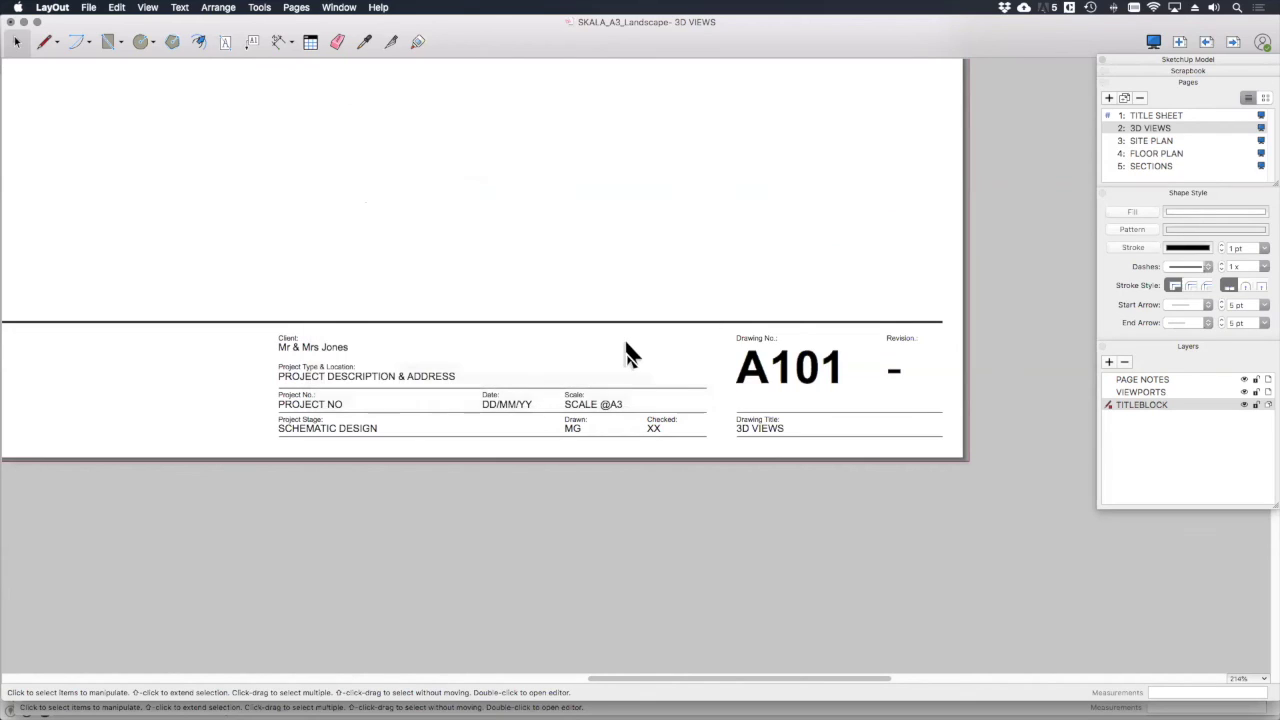